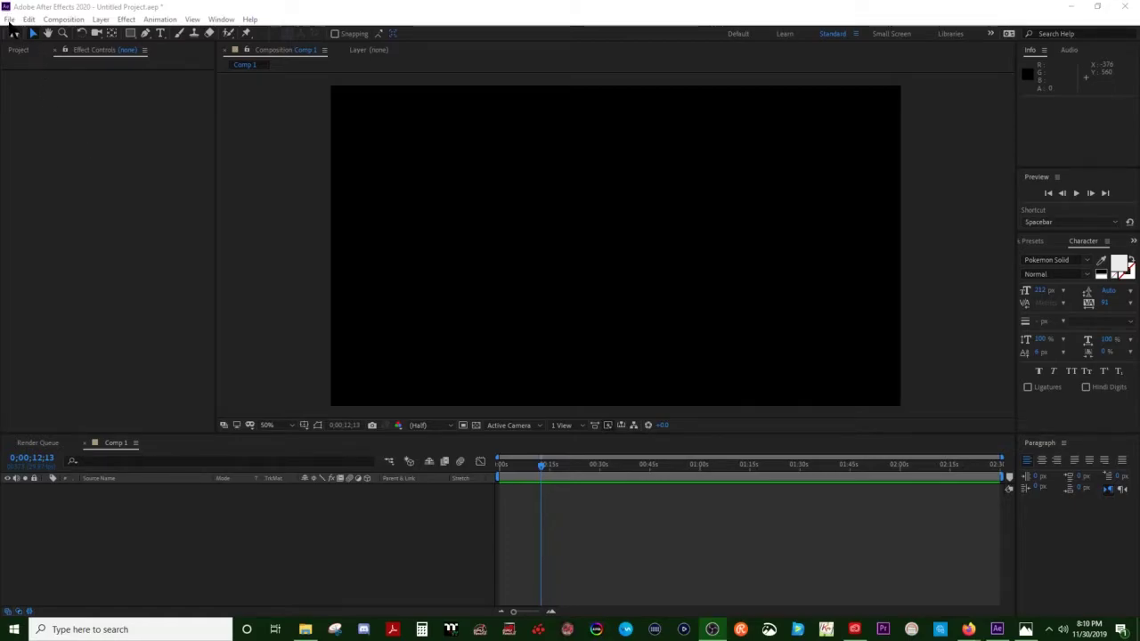
Create a new HDTV 1080 composition (1920×1080, 29.97 fps) named 'snow'
{"action": "left_click", "coordinate": [77, 22]}
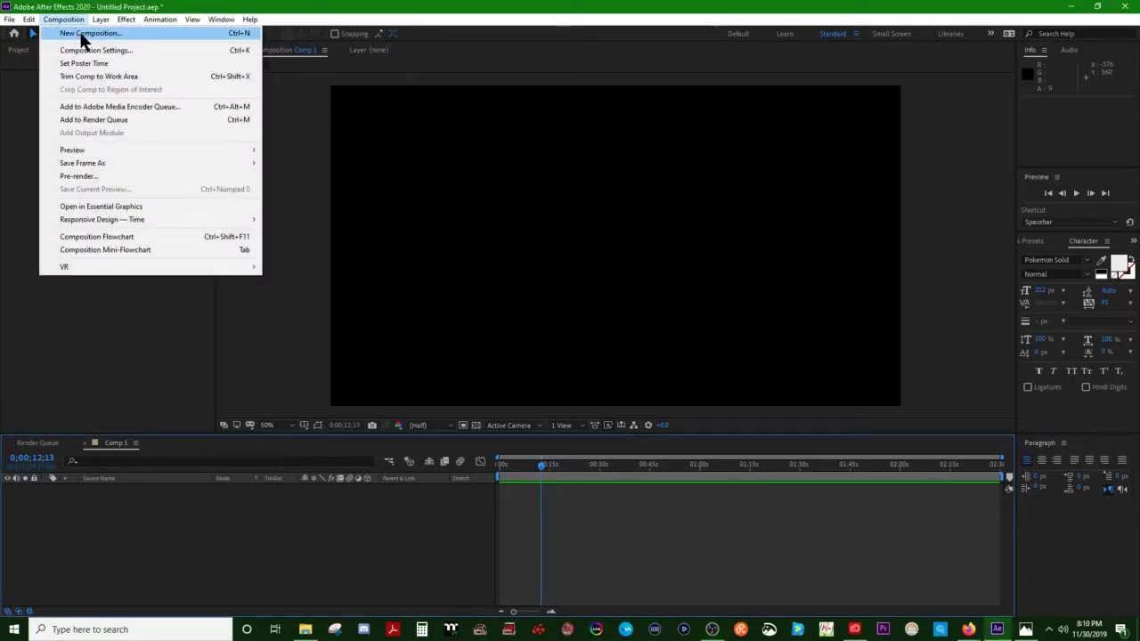
{"action": "left_click", "coordinate": [79, 32]}
{"action": "type", "text": "st"}
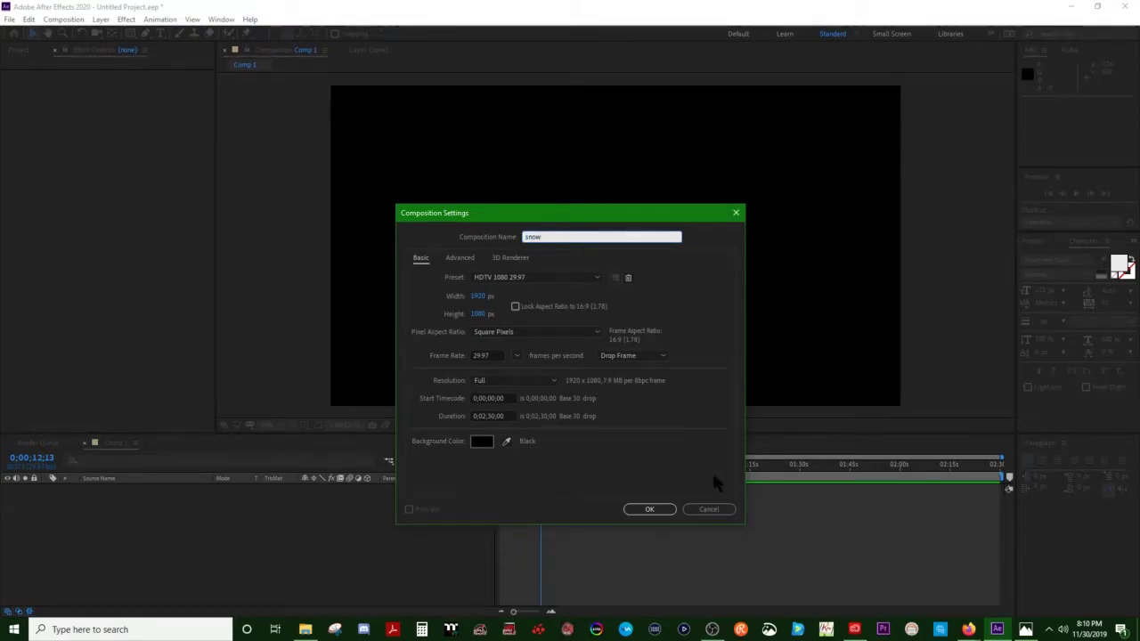
{"action": "left_click", "coordinate": [651, 509]}
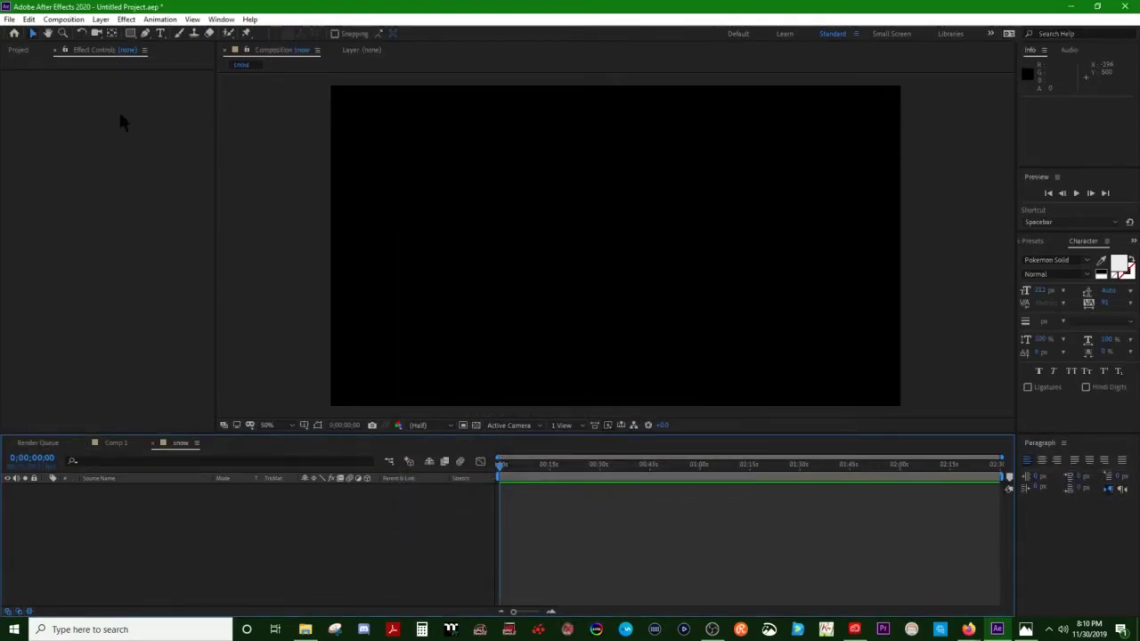
Add a comp-size 1920×1080 solid named 'Dark Gray Solid 3' to the snow composition
{"action": "left_click", "coordinate": [101, 19]}
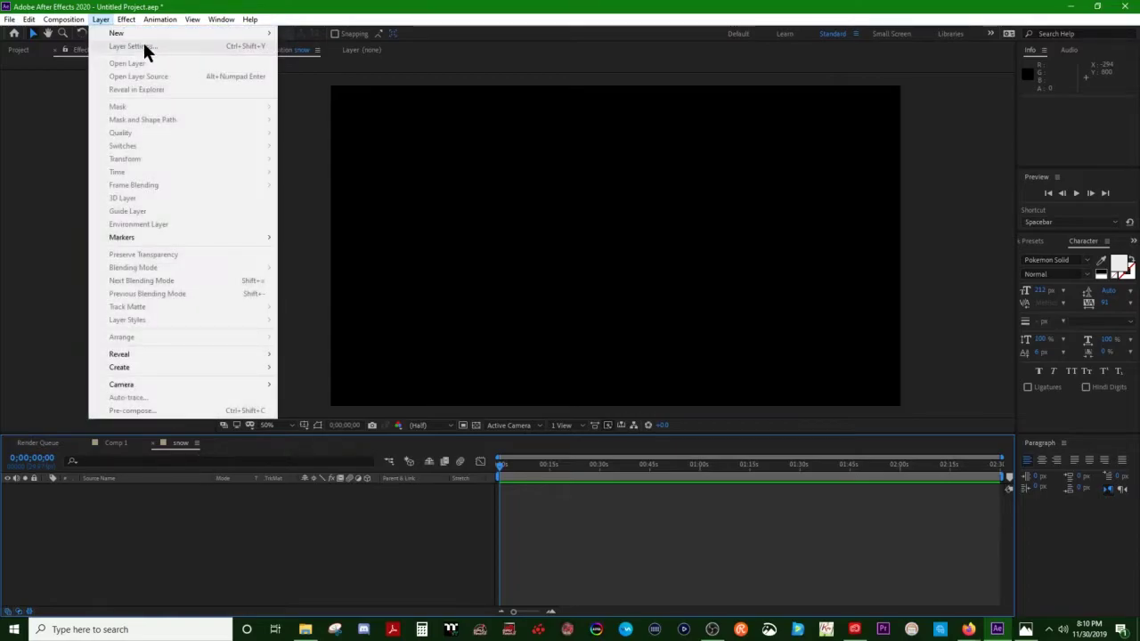
{"action": "mouse_move", "coordinate": [202, 31]}
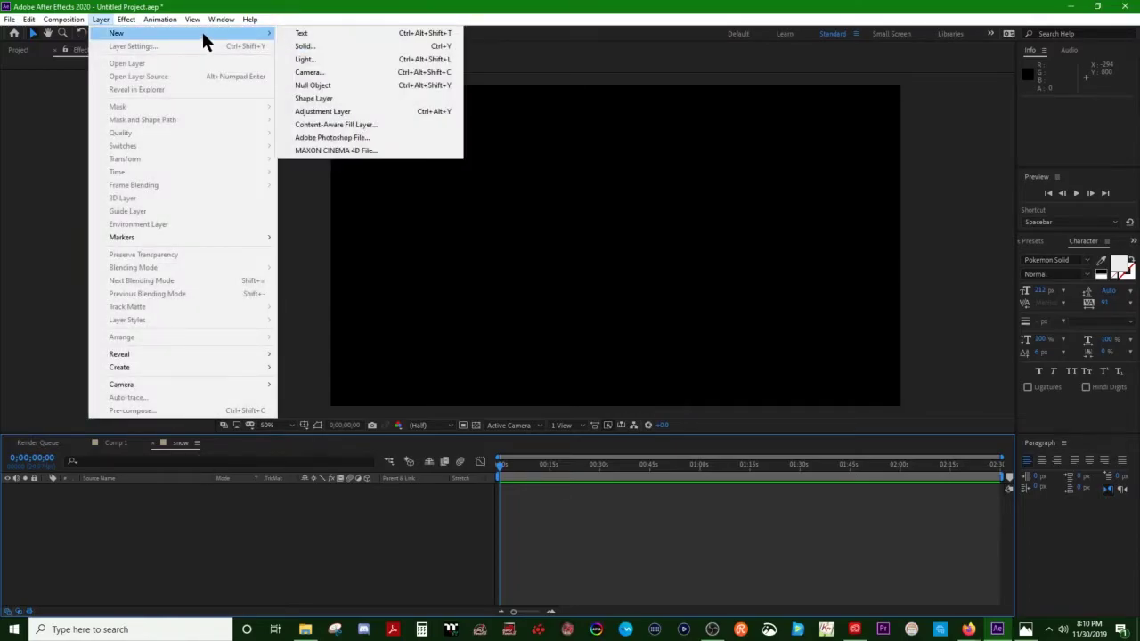
{"action": "left_click", "coordinate": [321, 42]}
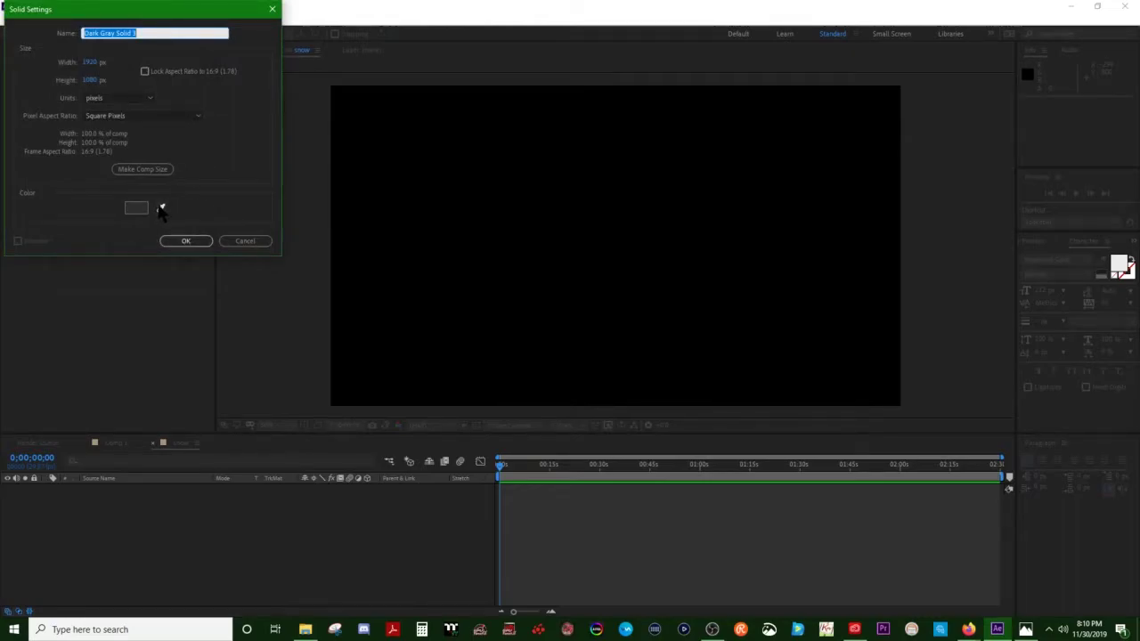
{"action": "left_click", "coordinate": [191, 241]}
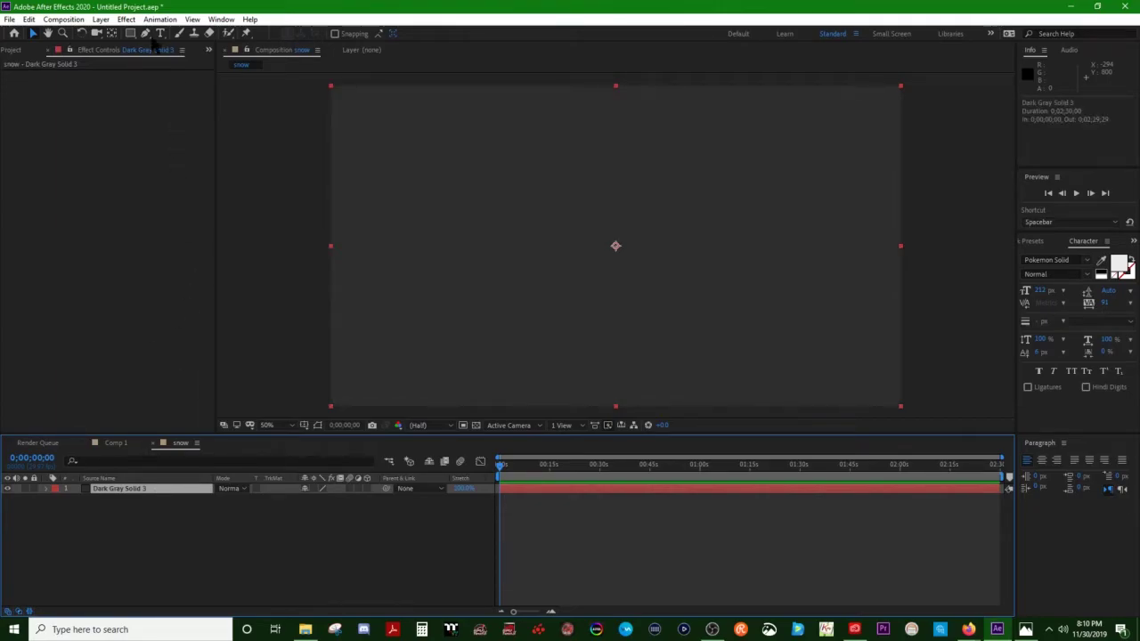
Apply CC Particle World to Dark Gray Solid 3 and view the particles at 0;00;08;27
{"action": "left_click", "coordinate": [126, 19]}
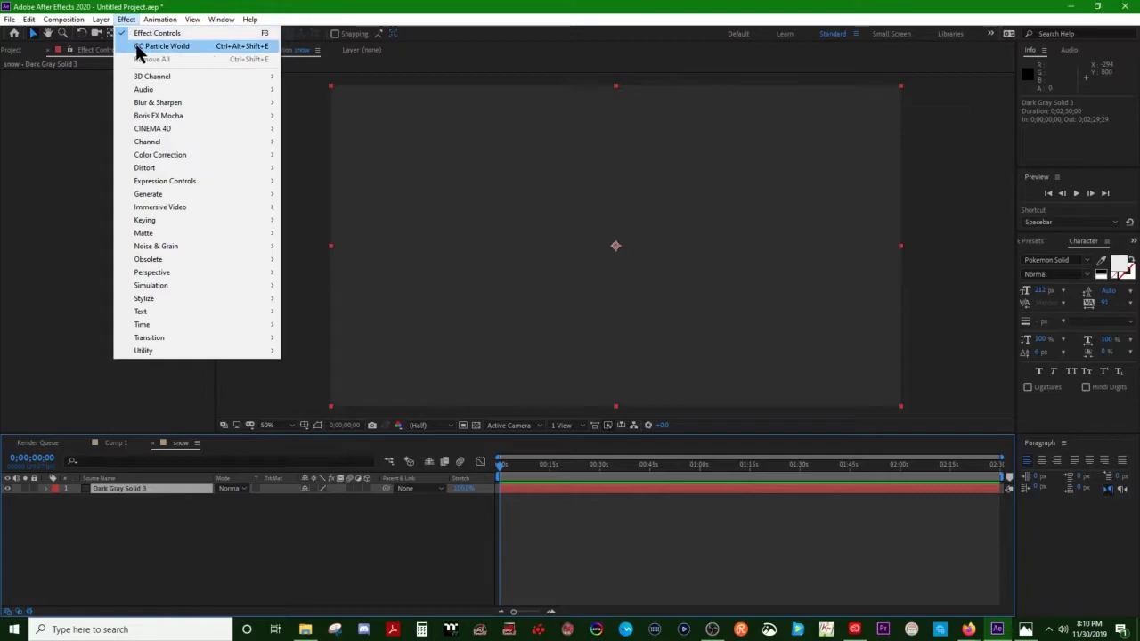
{"action": "left_click", "coordinate": [142, 46]}
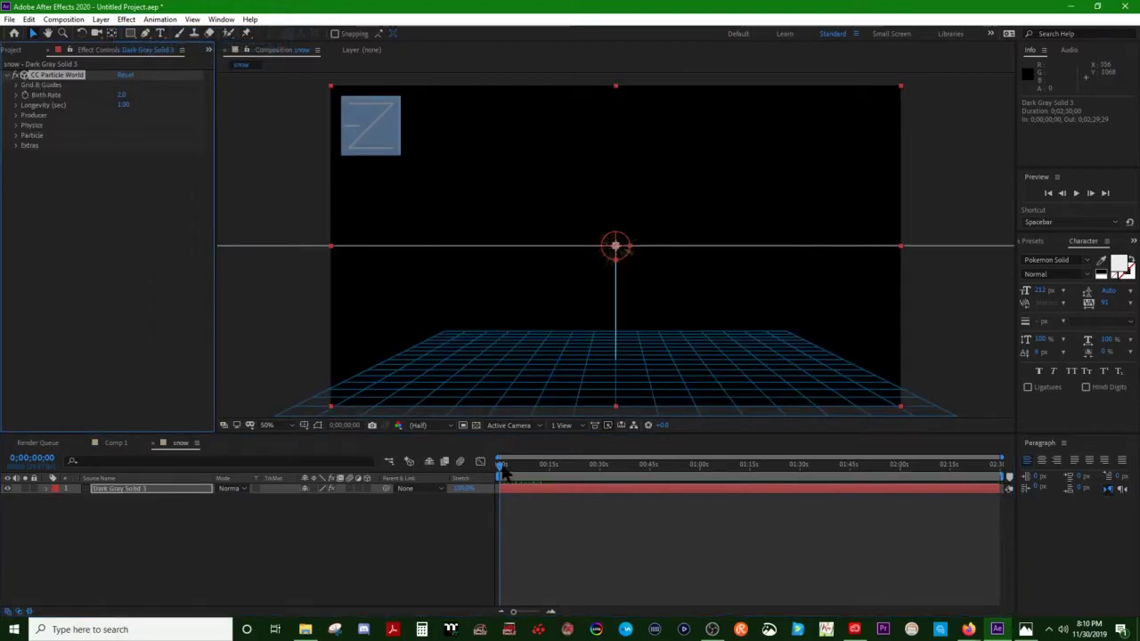
{"action": "left_click_drag", "start_coordinate": [501, 466], "coordinate": [529, 475]}
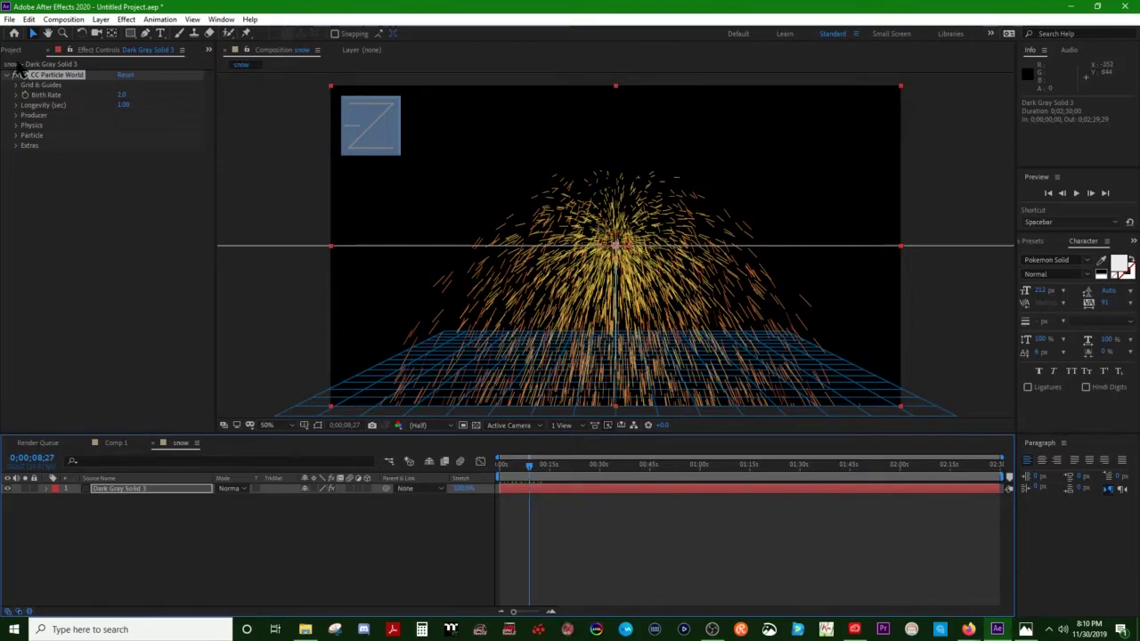
Import WP_20150211_14_28_35_Pro.jpg and place it beneath Dark Gray Solid 3 in snow
{"action": "left_click", "coordinate": [11, 49]}
{"action": "double_click", "coordinate": [102, 256]}
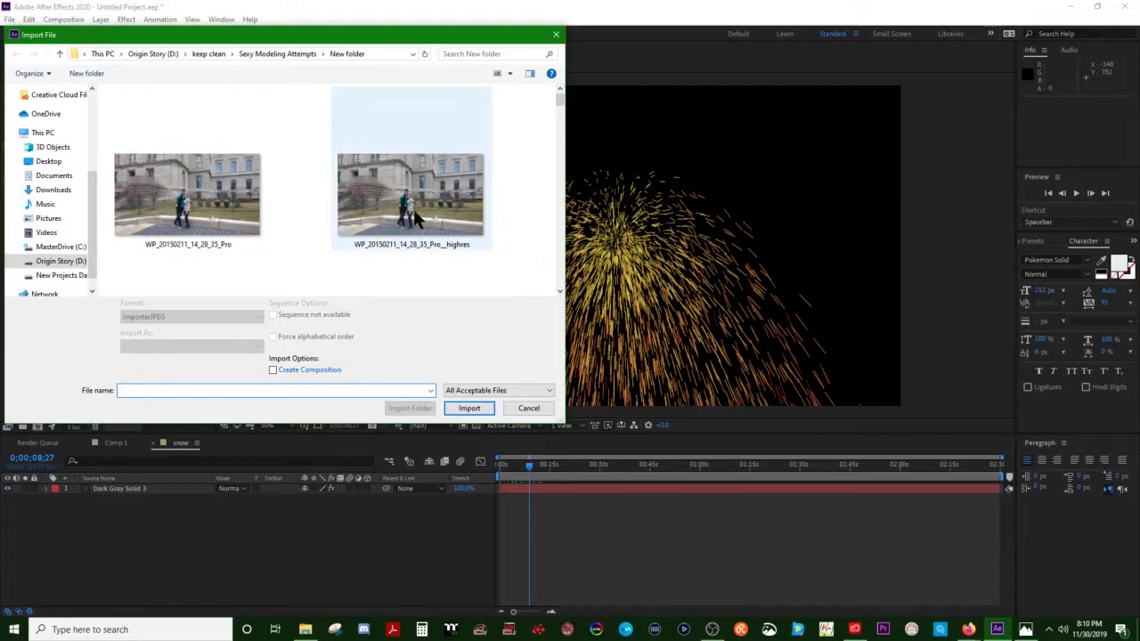
{"action": "left_click", "coordinate": [251, 212]}
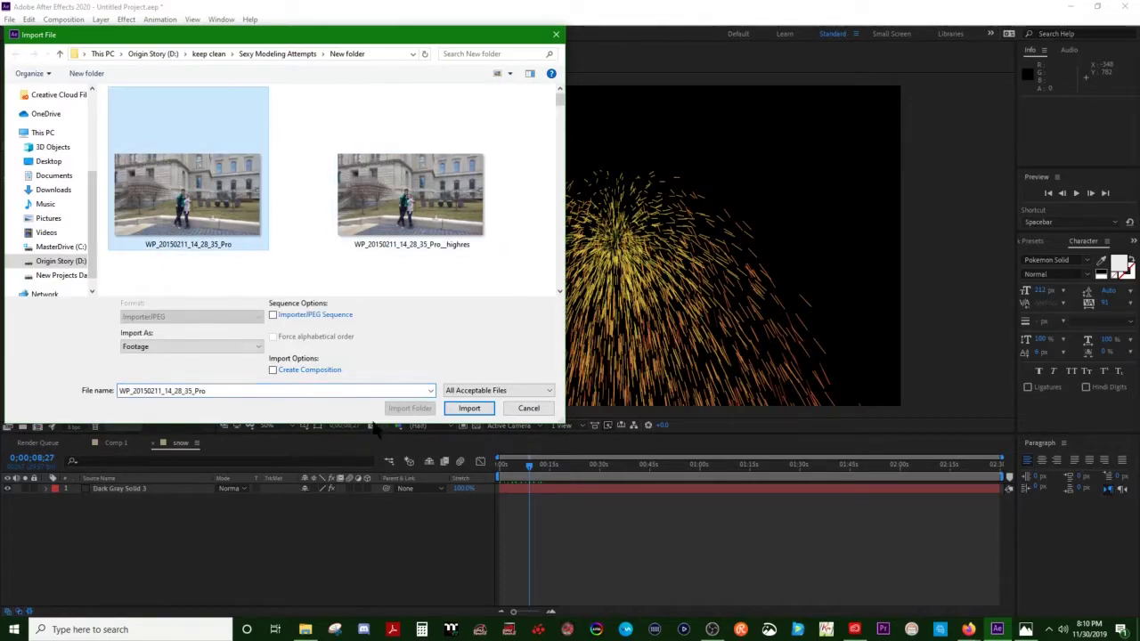
{"action": "left_click", "coordinate": [470, 407]}
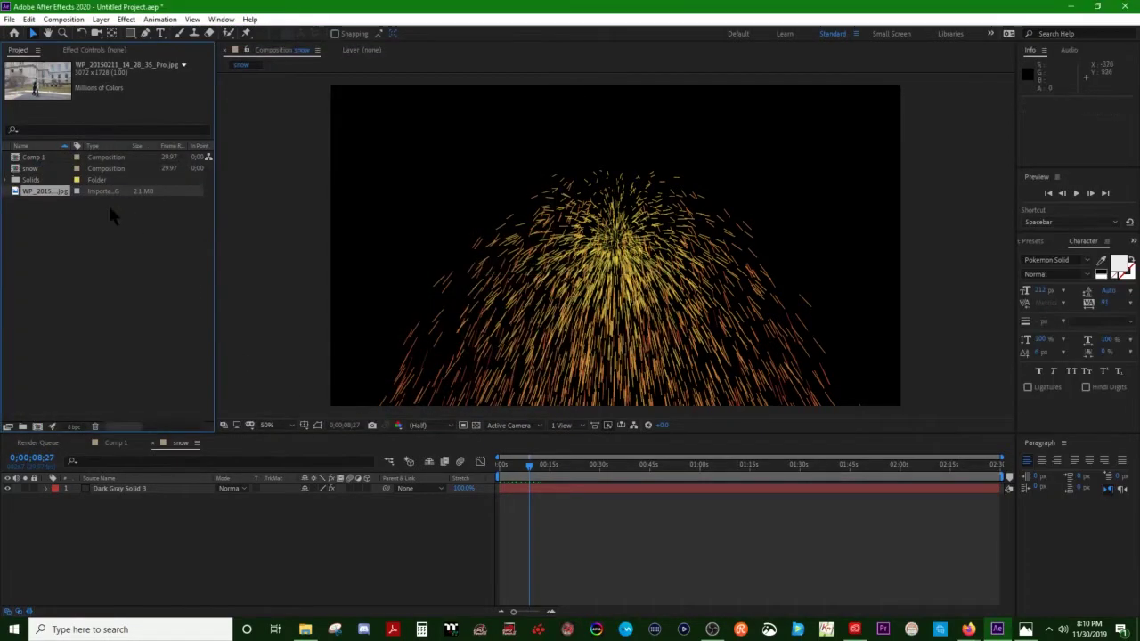
{"action": "left_click_drag", "start_coordinate": [49, 194], "coordinate": [162, 518]}
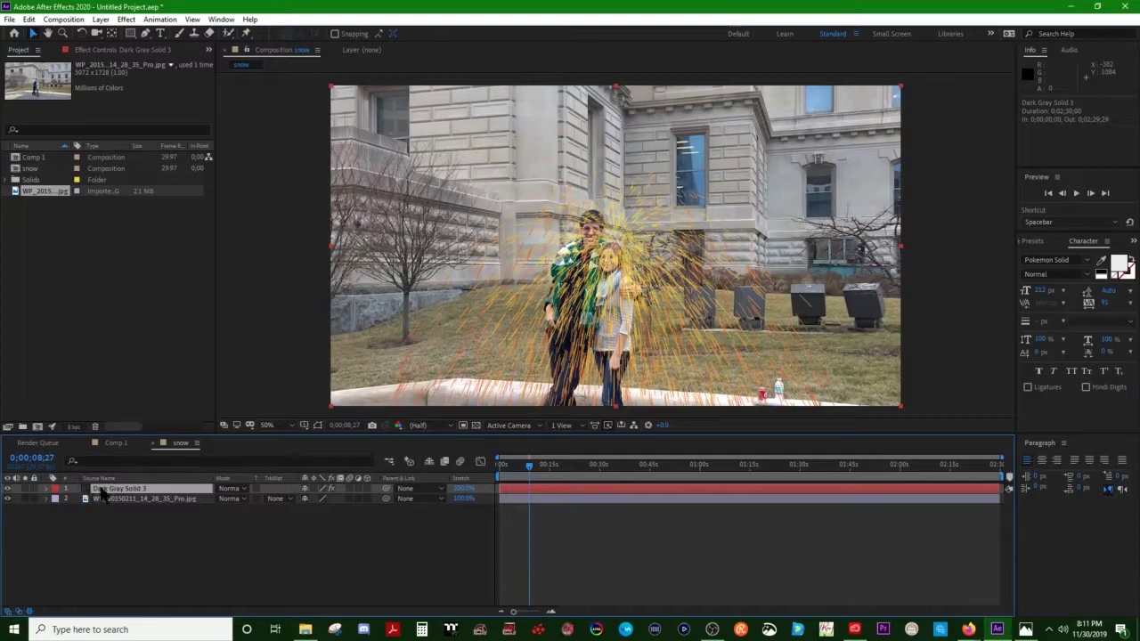
Turn off Particle World's Position, Radius, Motion Path and Grid guides under Grid & Guides
{"action": "left_click", "coordinate": [104, 51]}
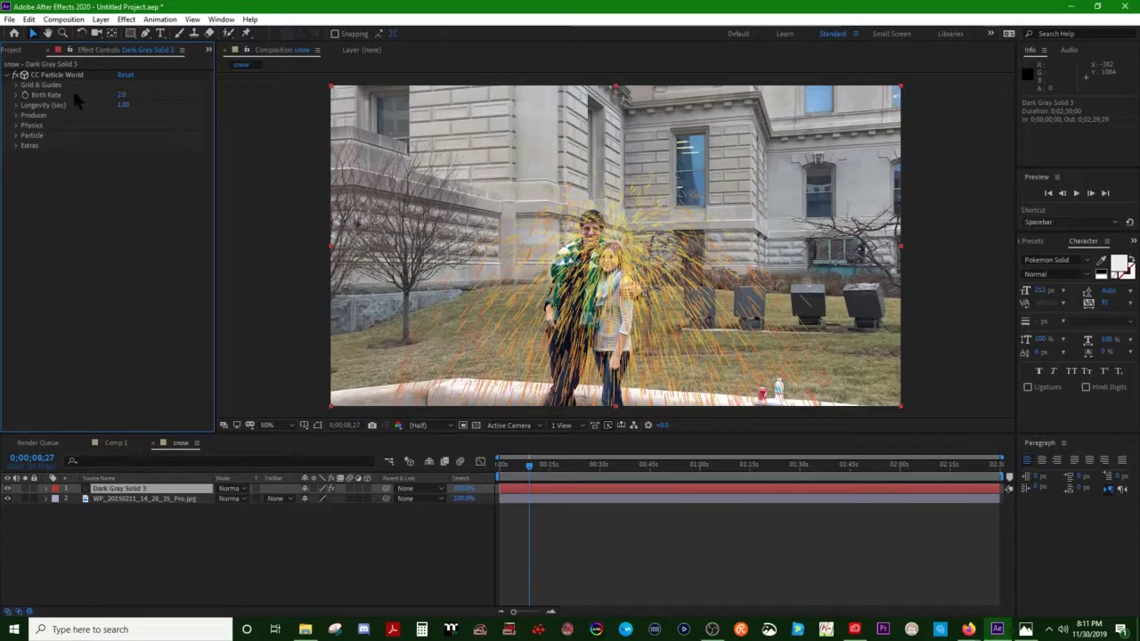
{"action": "left_click", "coordinate": [15, 84]}
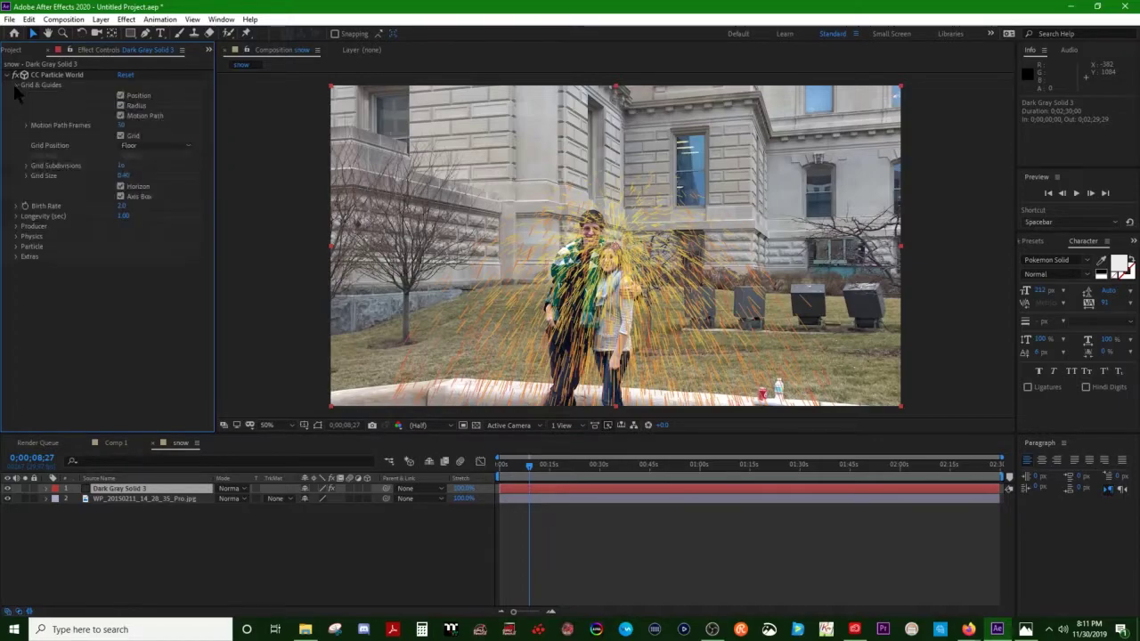
{"action": "left_click", "coordinate": [120, 96]}
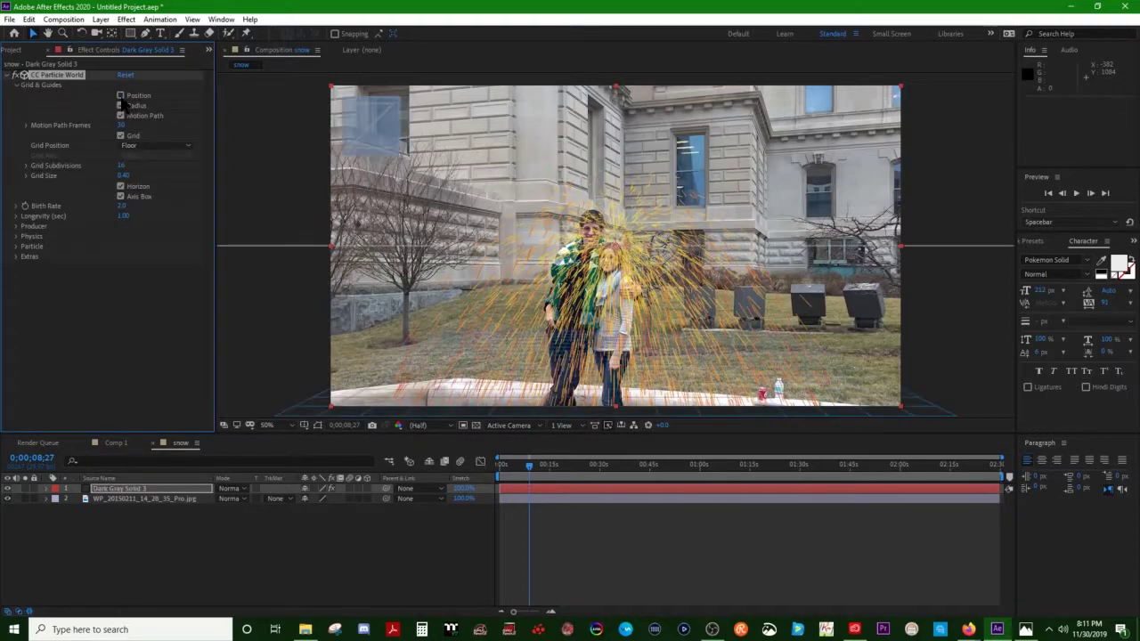
{"action": "left_click", "coordinate": [120, 105]}
{"action": "left_click", "coordinate": [120, 116]}
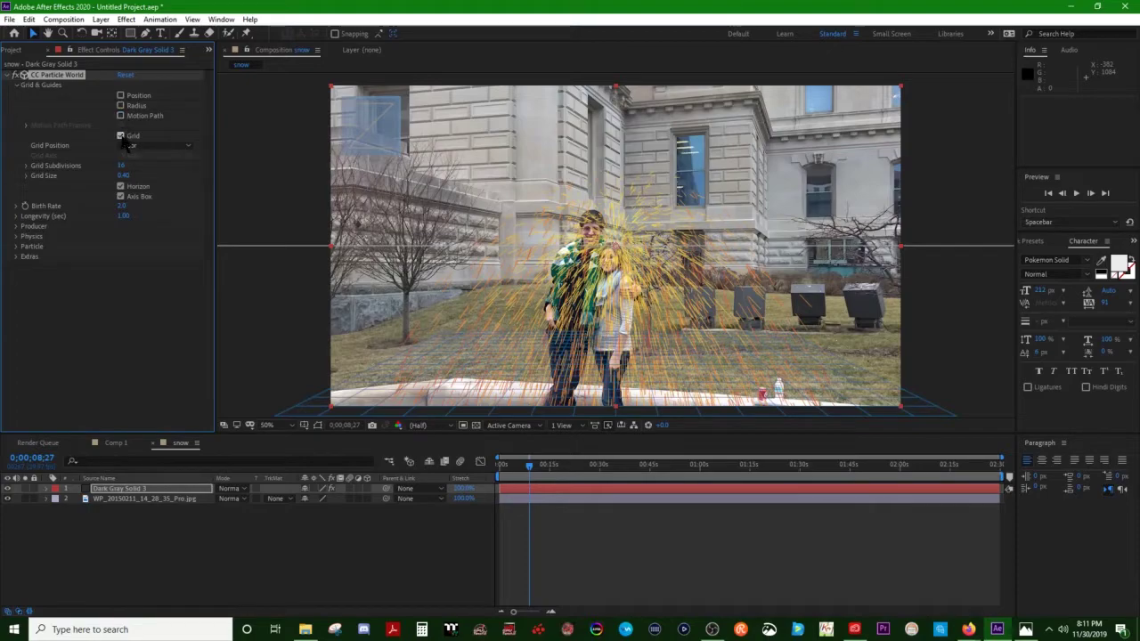
{"action": "left_click", "coordinate": [121, 136]}
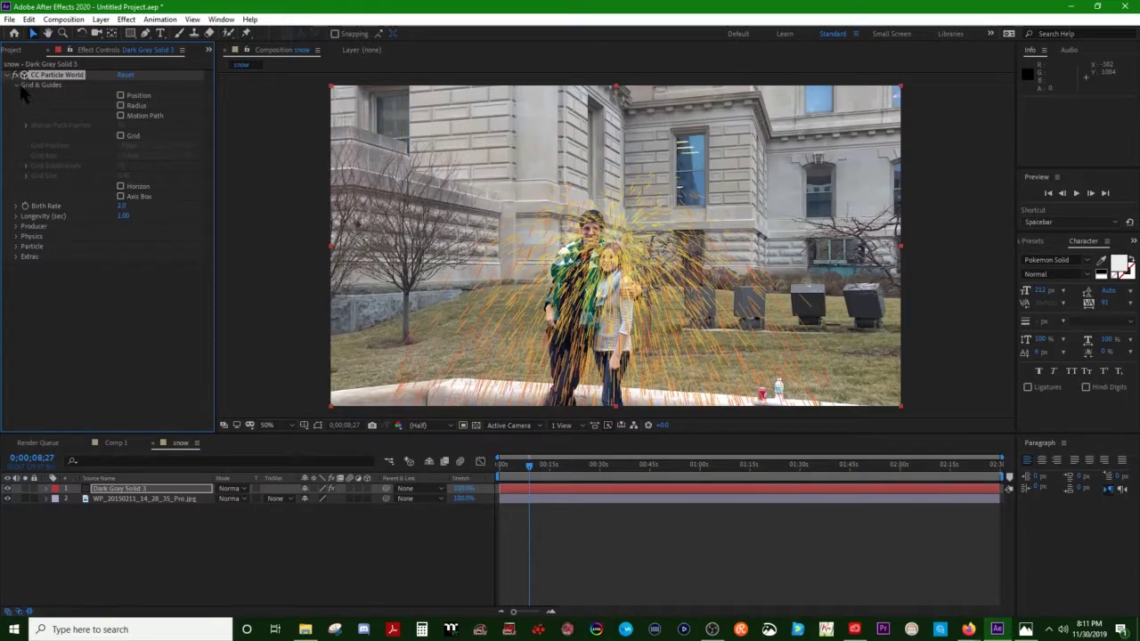
{"action": "left_click", "coordinate": [16, 85]}
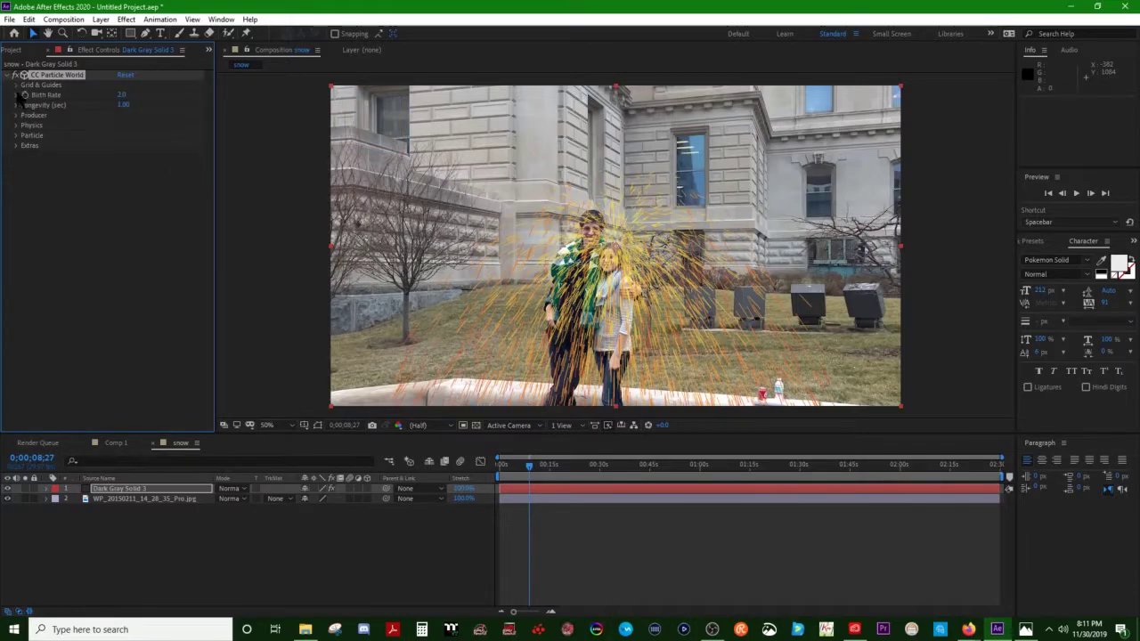
Set CC Particle World's Longevity to 0.37 seconds to shorten the particle streaks
{"action": "left_click", "coordinate": [17, 94]}
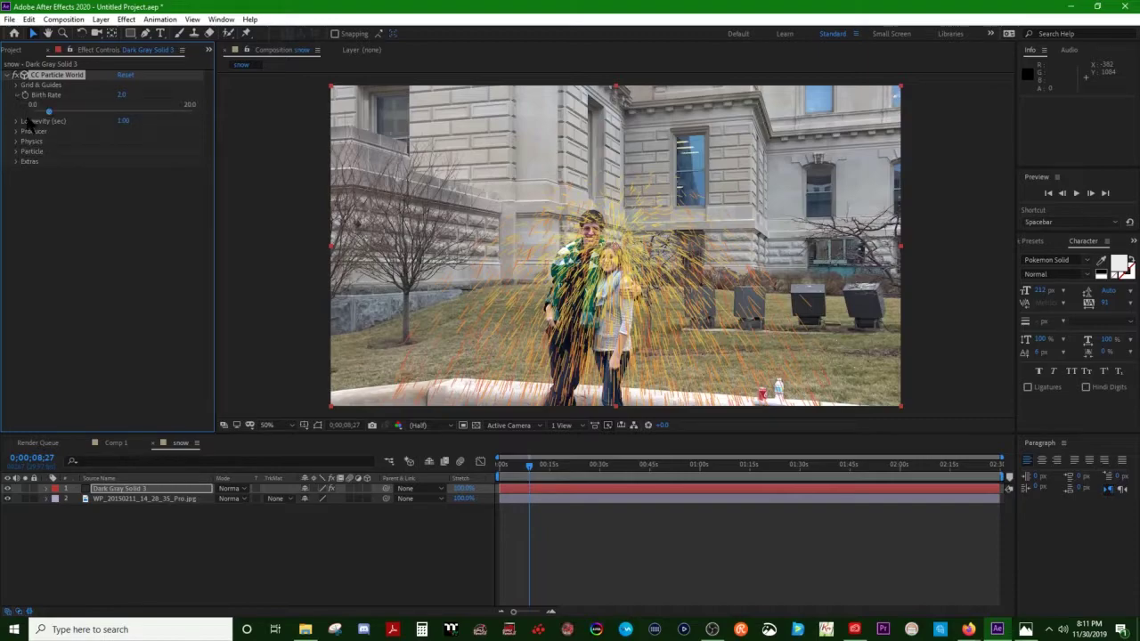
{"action": "left_click", "coordinate": [16, 121]}
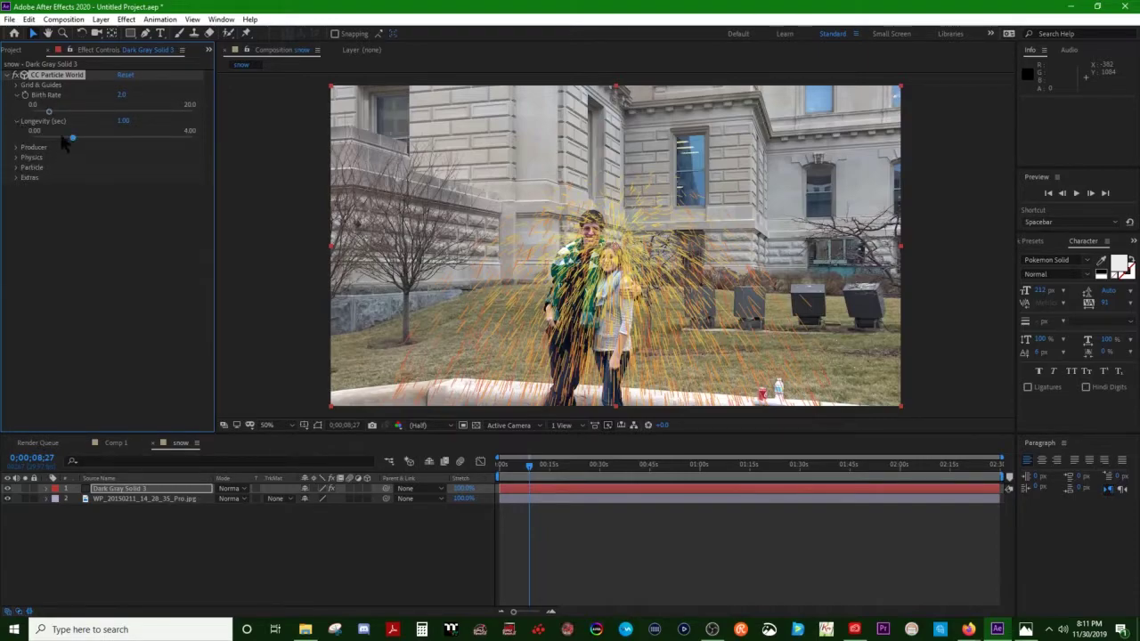
{"action": "left_click_drag", "start_coordinate": [71, 140], "coordinate": [46, 142]}
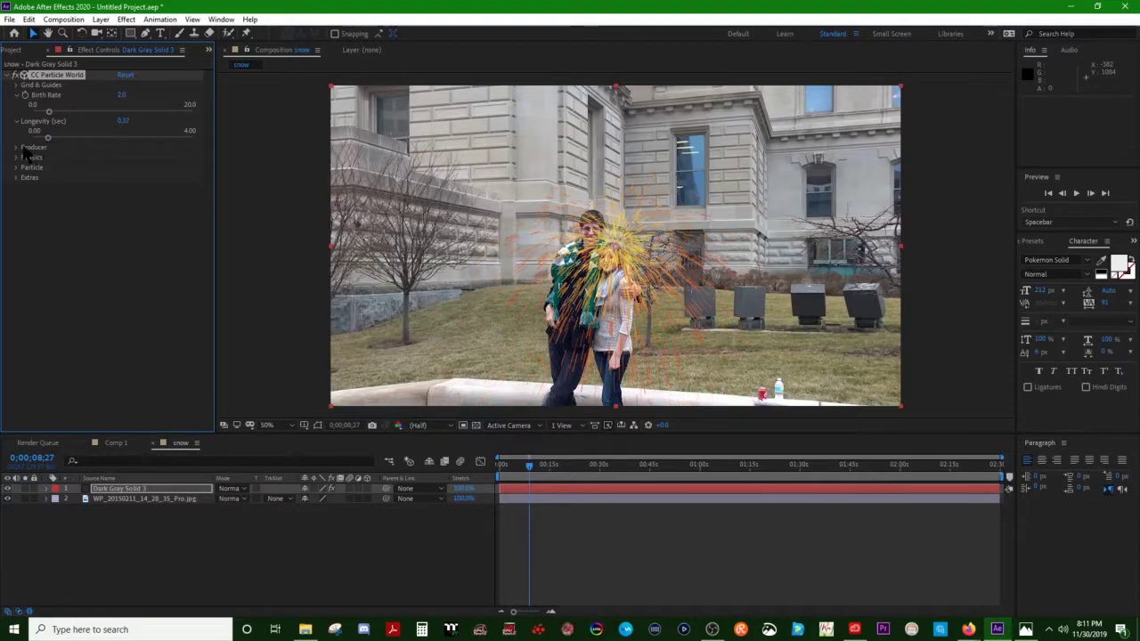
{"action": "left_click", "coordinate": [17, 148]}
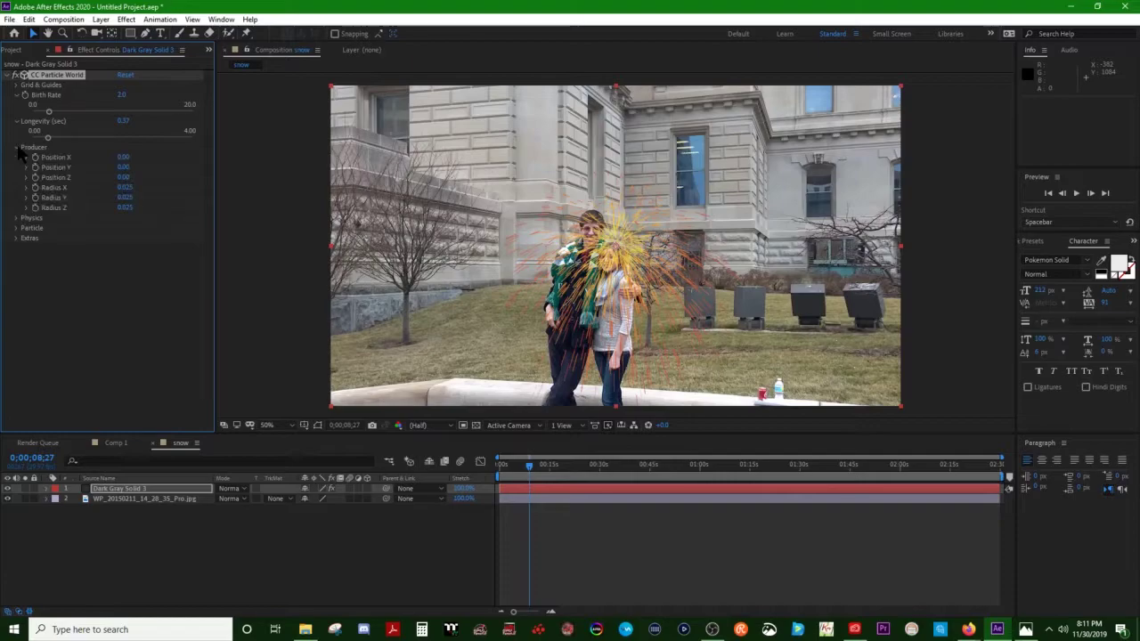
Set Particle World's Animation to Direction Axis and Particle Type to Faded Sphere
{"action": "left_click", "coordinate": [17, 219]}
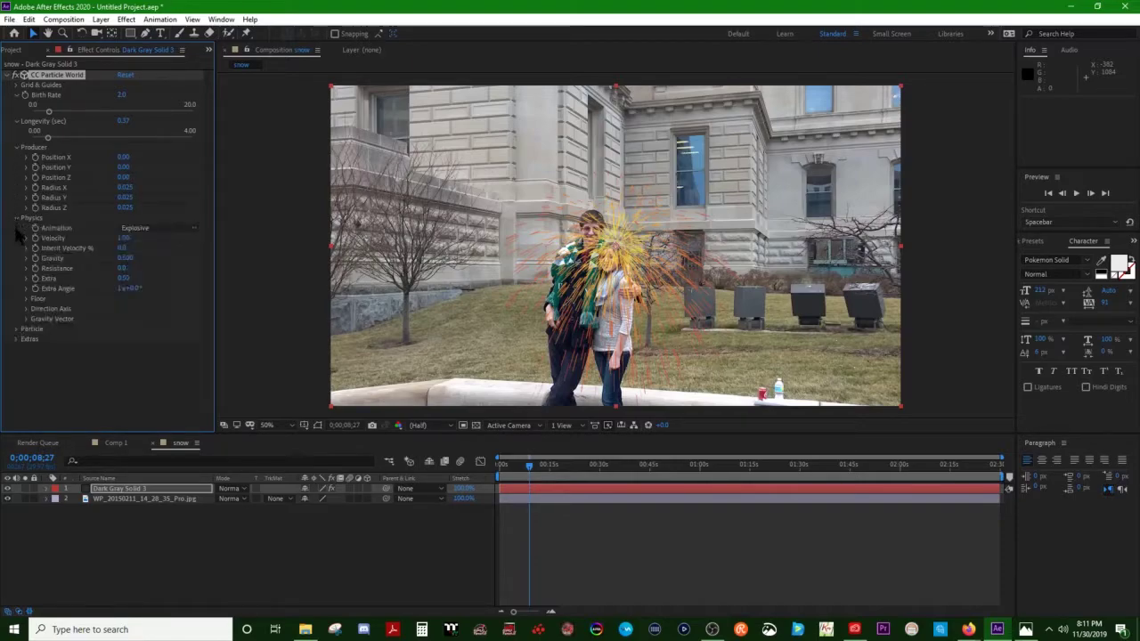
{"action": "left_click", "coordinate": [17, 329]}
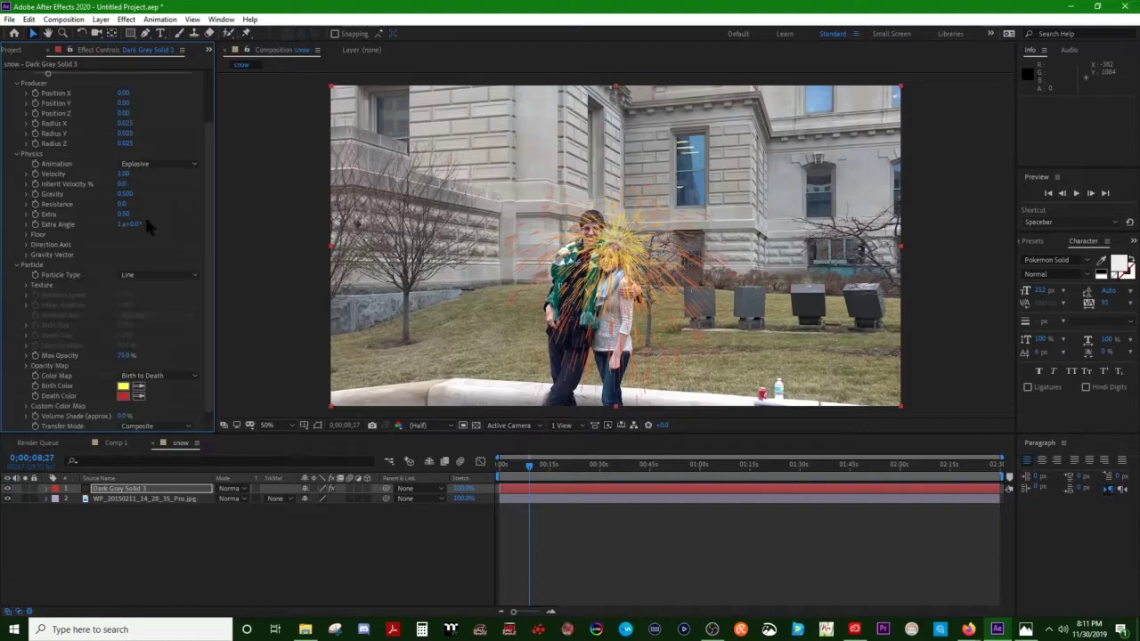
{"action": "left_click", "coordinate": [153, 164]}
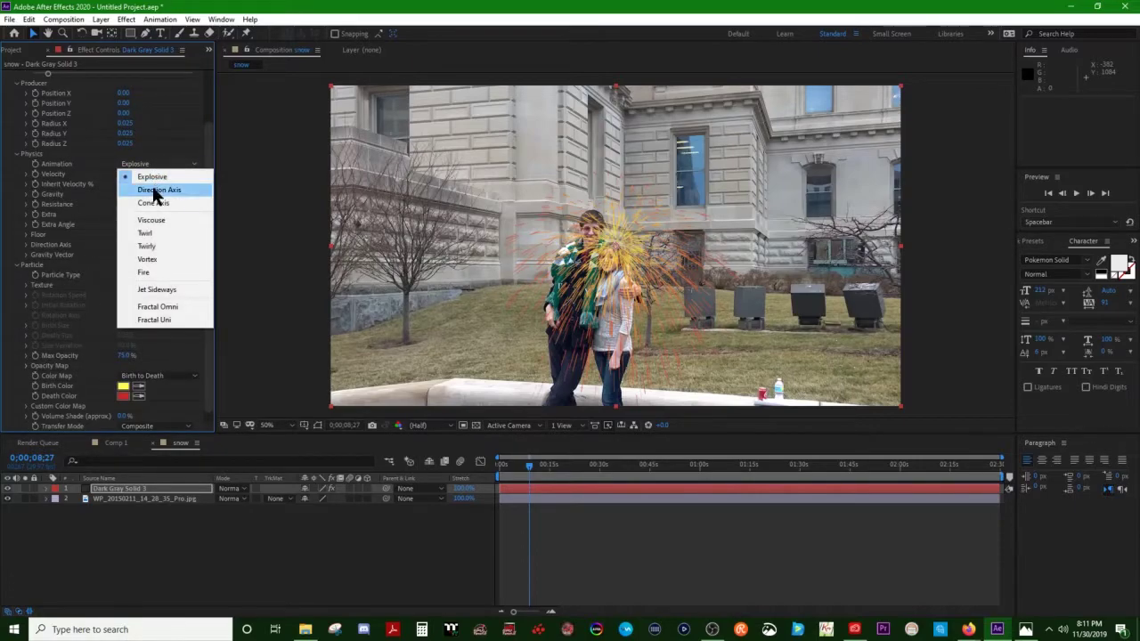
{"action": "left_click", "coordinate": [154, 190]}
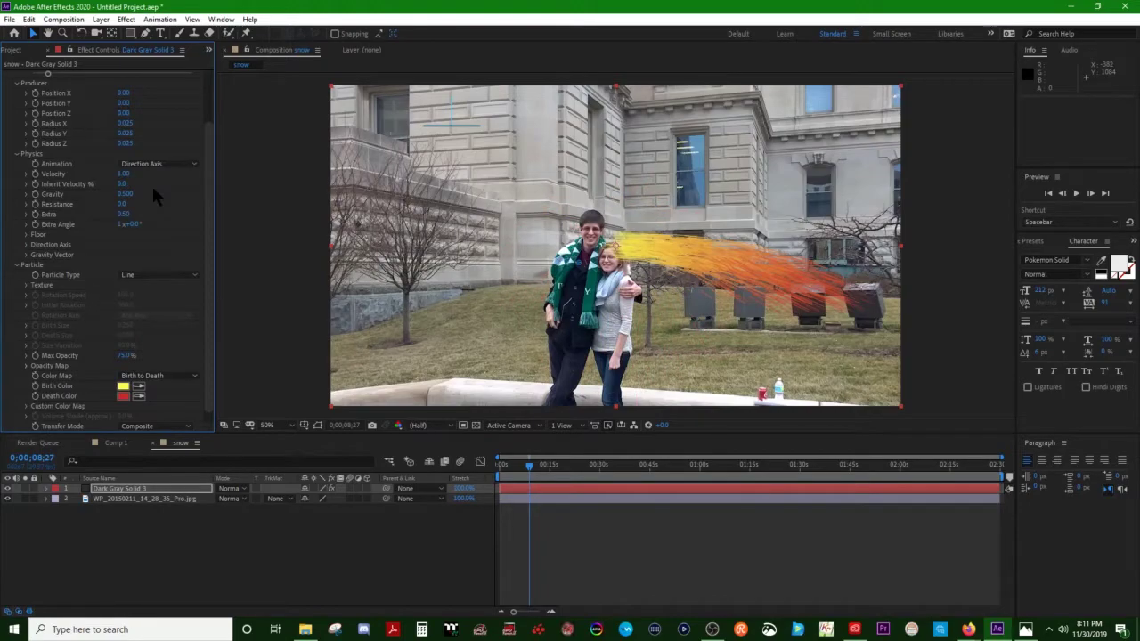
{"action": "left_click", "coordinate": [165, 272]}
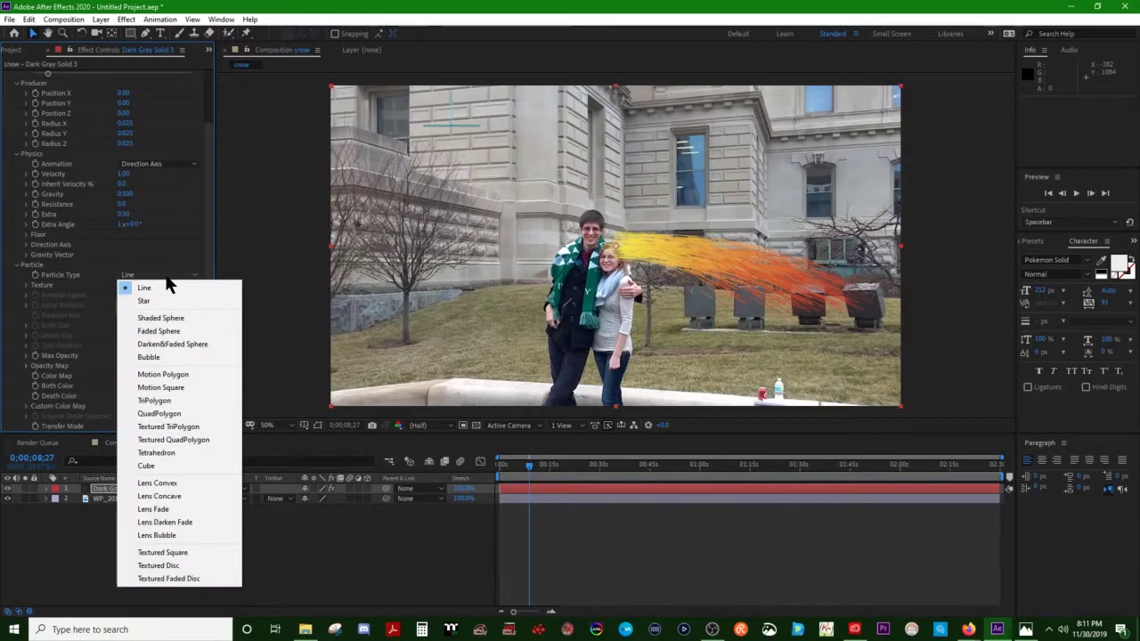
{"action": "left_click", "coordinate": [164, 332]}
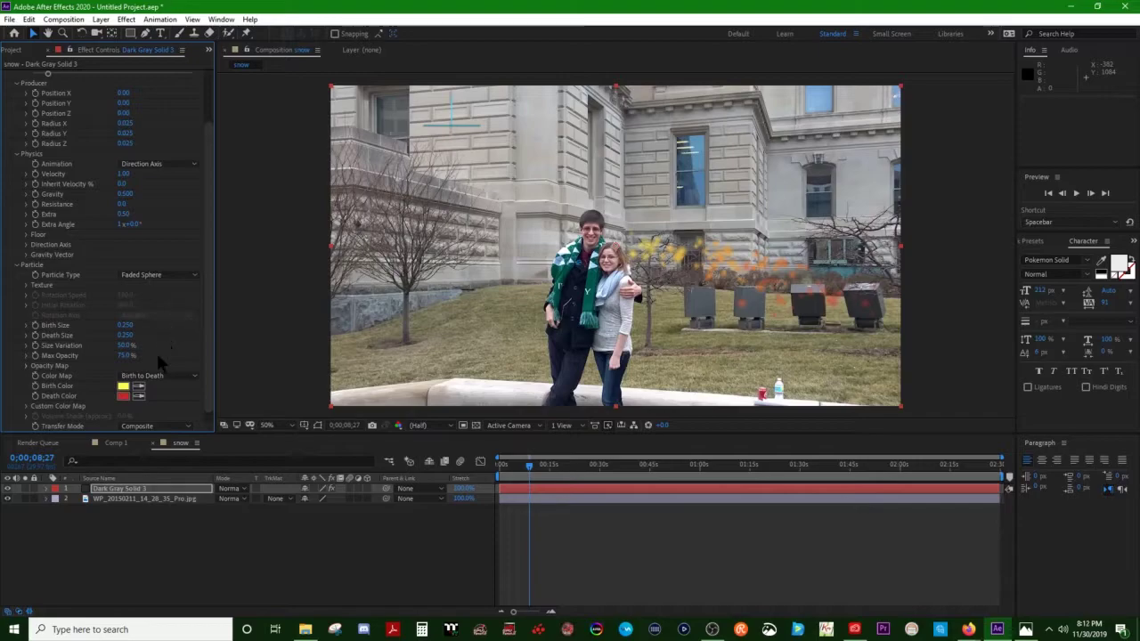
Set both Birth Color and Death Color of the particles to white (FFFFFF)
{"action": "left_click", "coordinate": [124, 389]}
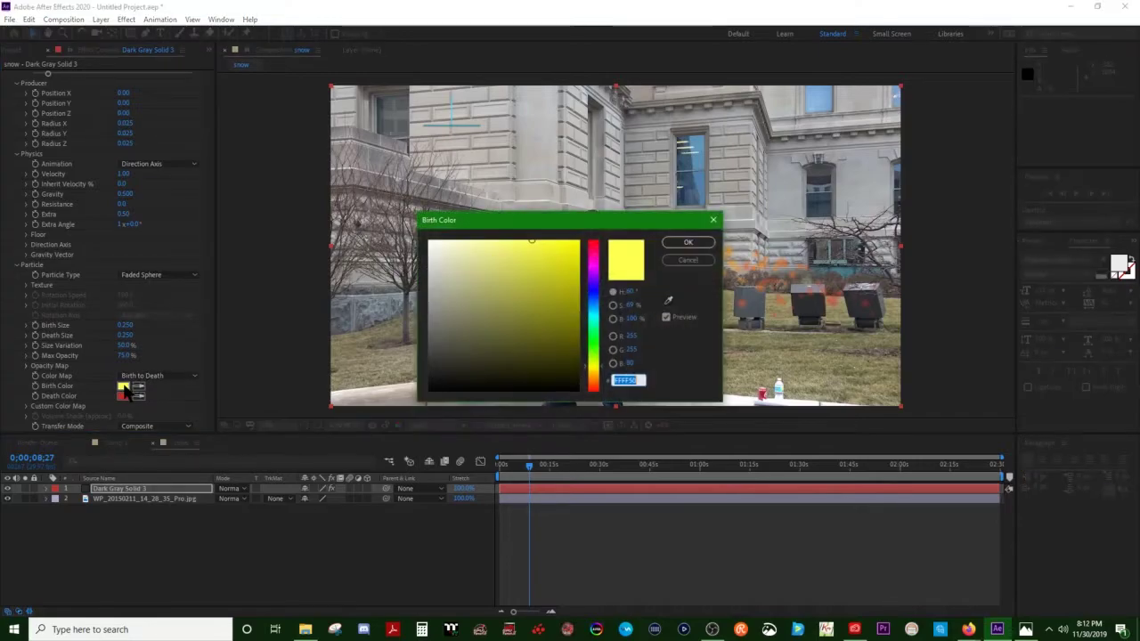
{"action": "left_click", "coordinate": [430, 241]}
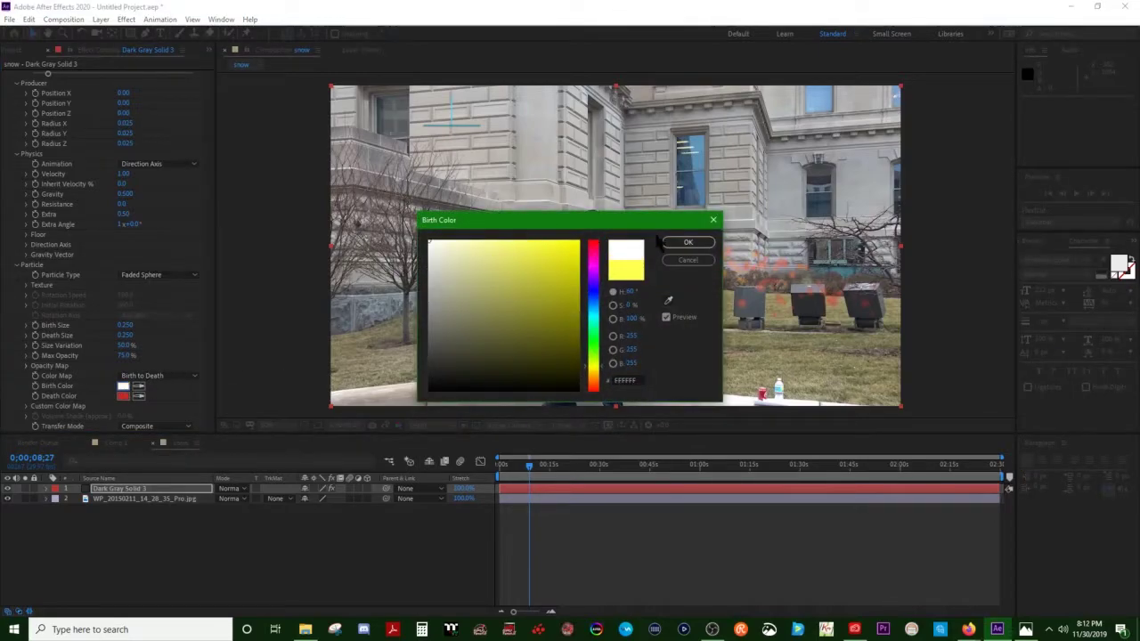
{"action": "left_click", "coordinate": [687, 242]}
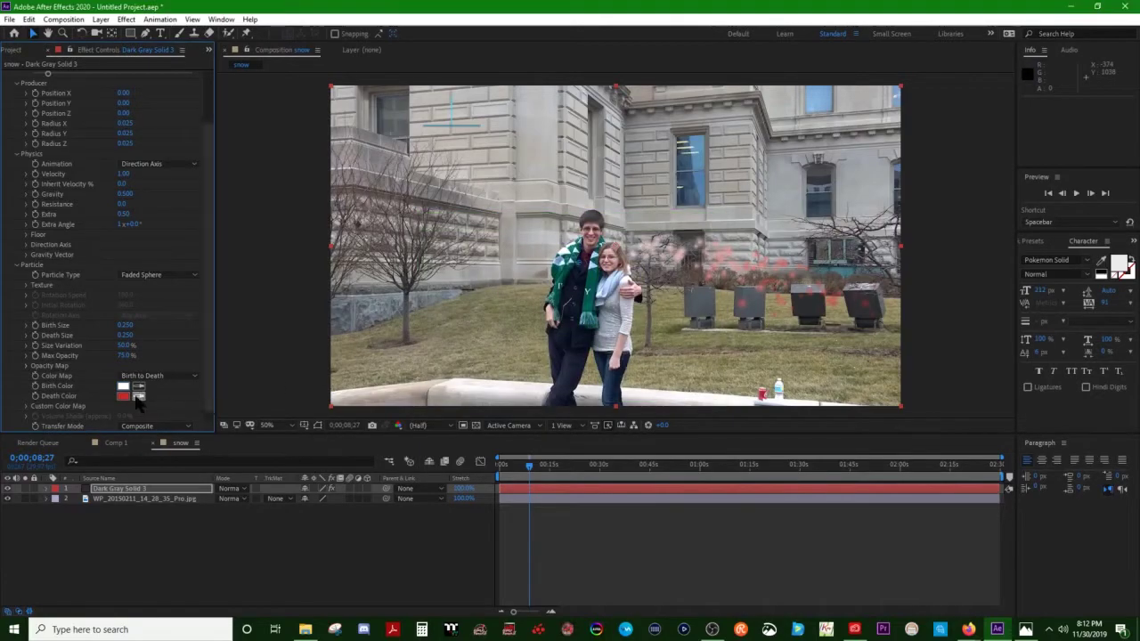
{"action": "left_click", "coordinate": [124, 395]}
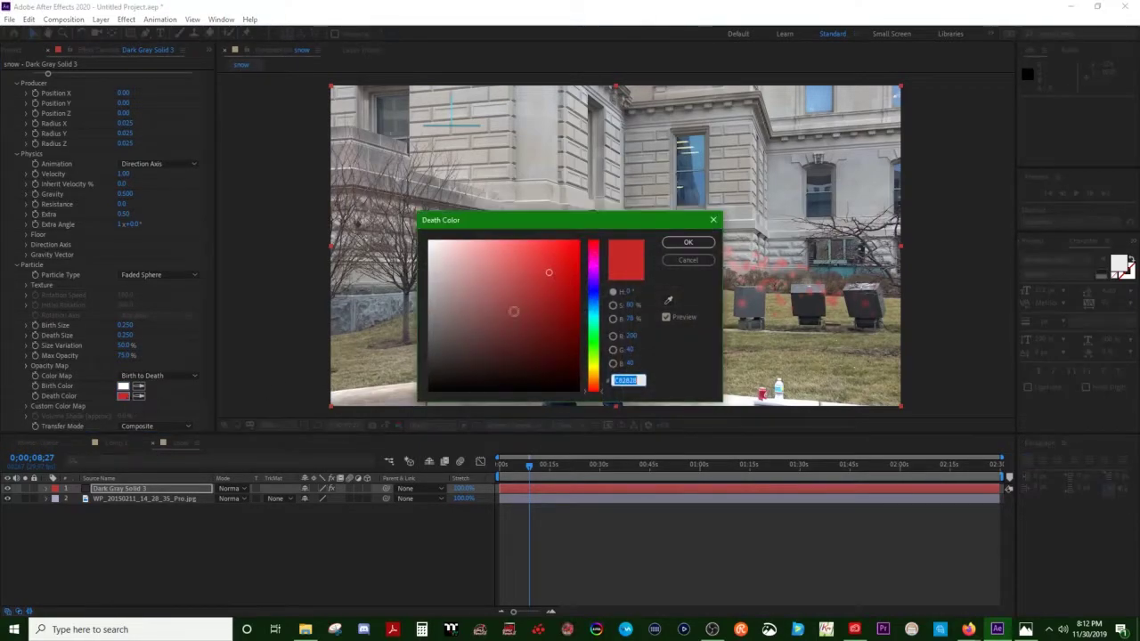
{"action": "left_click", "coordinate": [430, 241]}
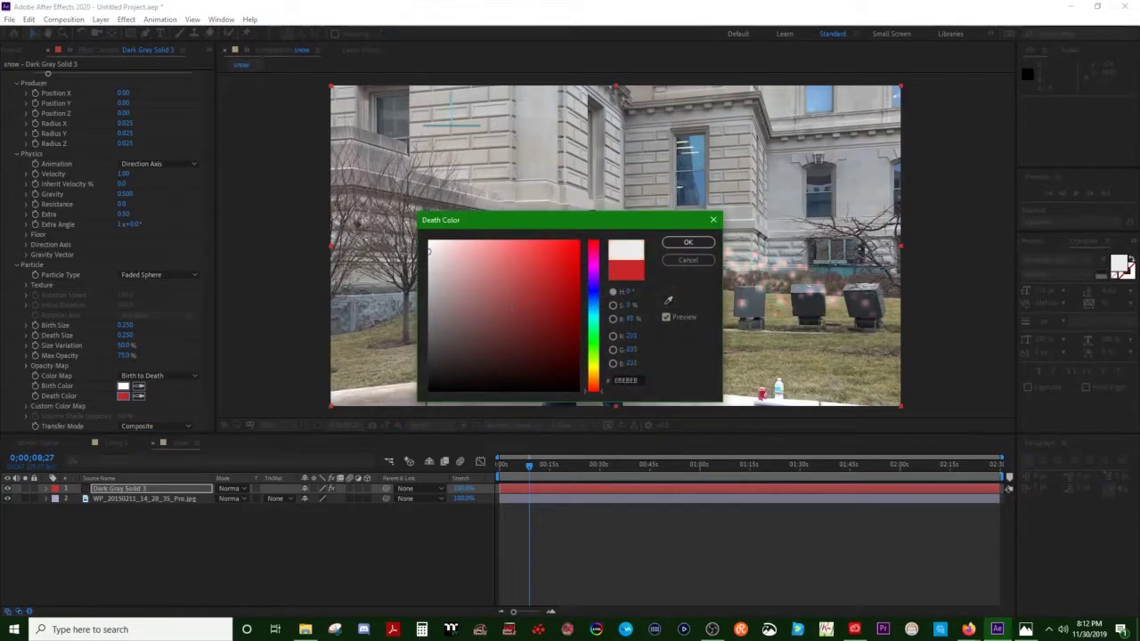
{"action": "left_click", "coordinate": [688, 242]}
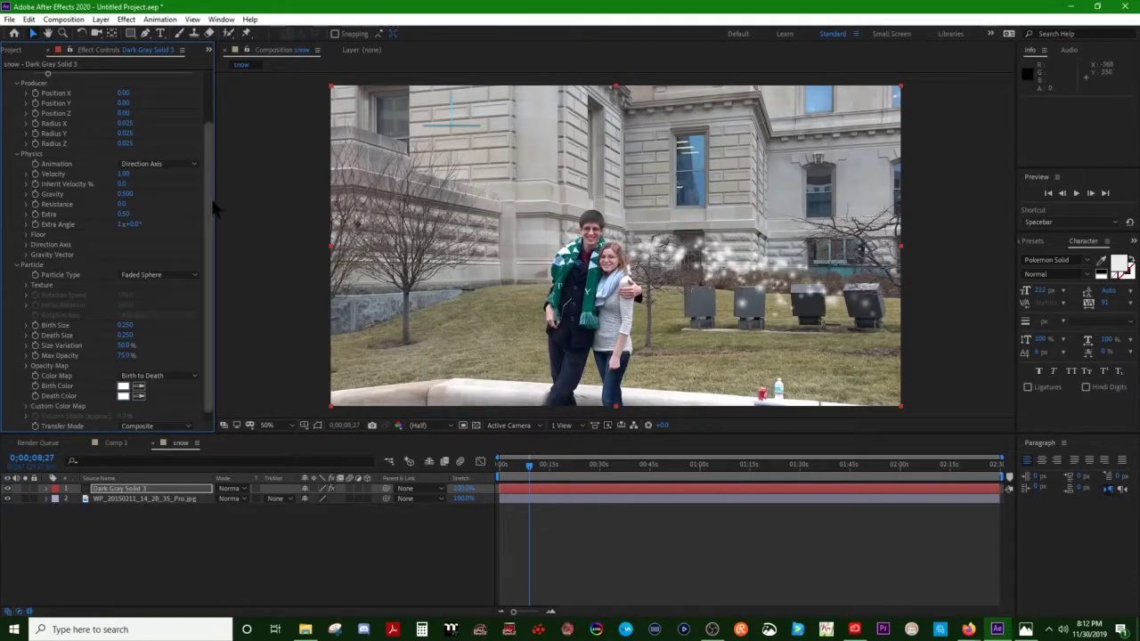
Adjust Producer Position and Radius (Position Y -0.09, Radius X 0.205, Radius Z 1.345) to spread the flakes
{"action": "left_click_drag", "start_coordinate": [208, 216], "coordinate": [208, 156]}
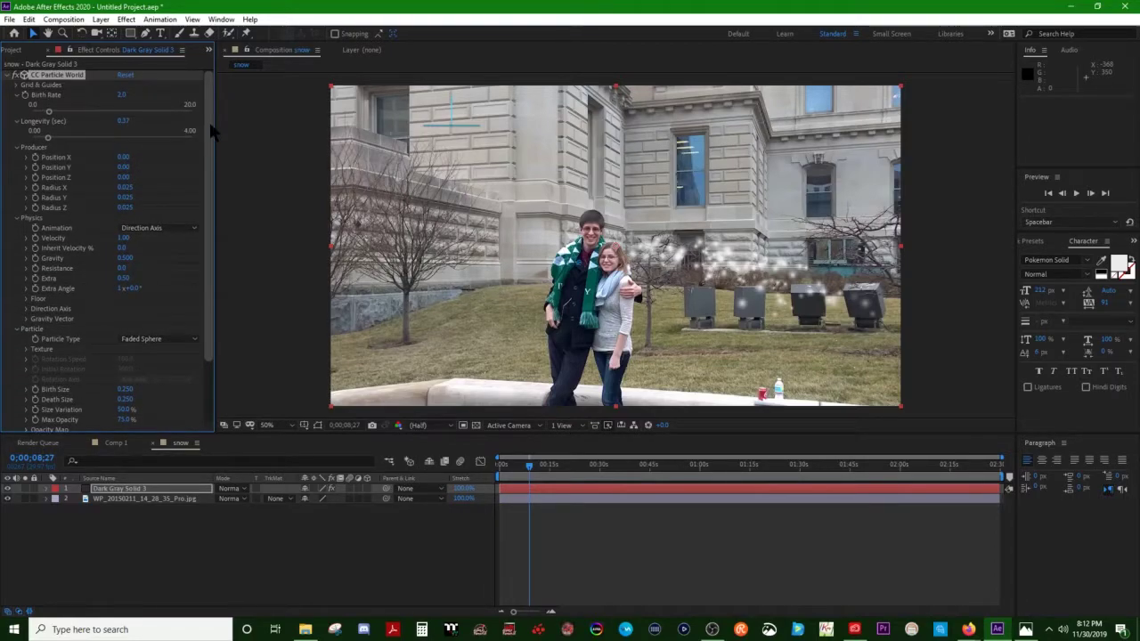
{"action": "left_click_drag", "start_coordinate": [124, 156], "coordinate": [203, 201]}
{"action": "left_click", "coordinate": [128, 177]}
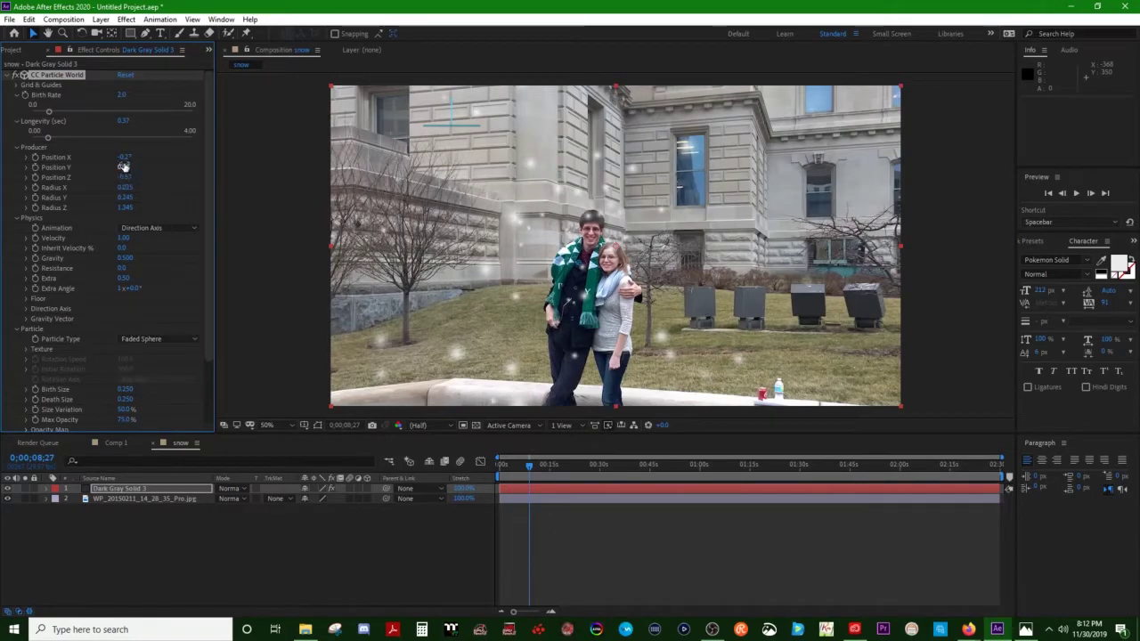
{"action": "left_click_drag", "start_coordinate": [123, 170], "coordinate": [142, 187]}
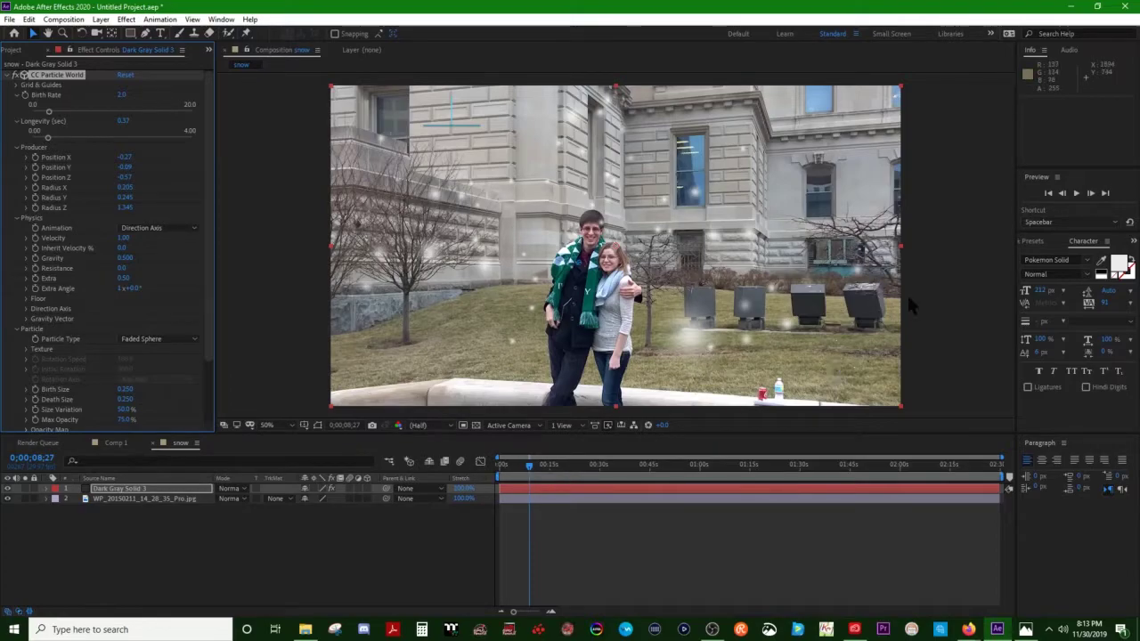
Preview the snow, then set Birth Size 0.130, Death Size 0.320, Size Variation 100%, Max Opacity 66%
{"action": "left_click", "coordinate": [1076, 194]}
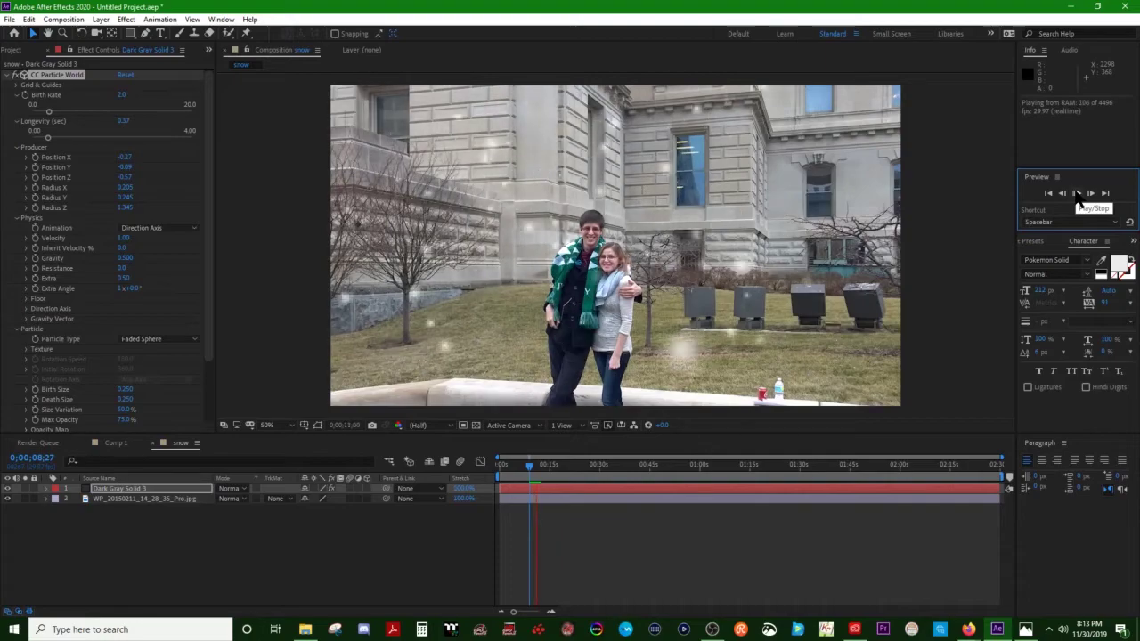
{"action": "left_click", "coordinate": [1077, 194]}
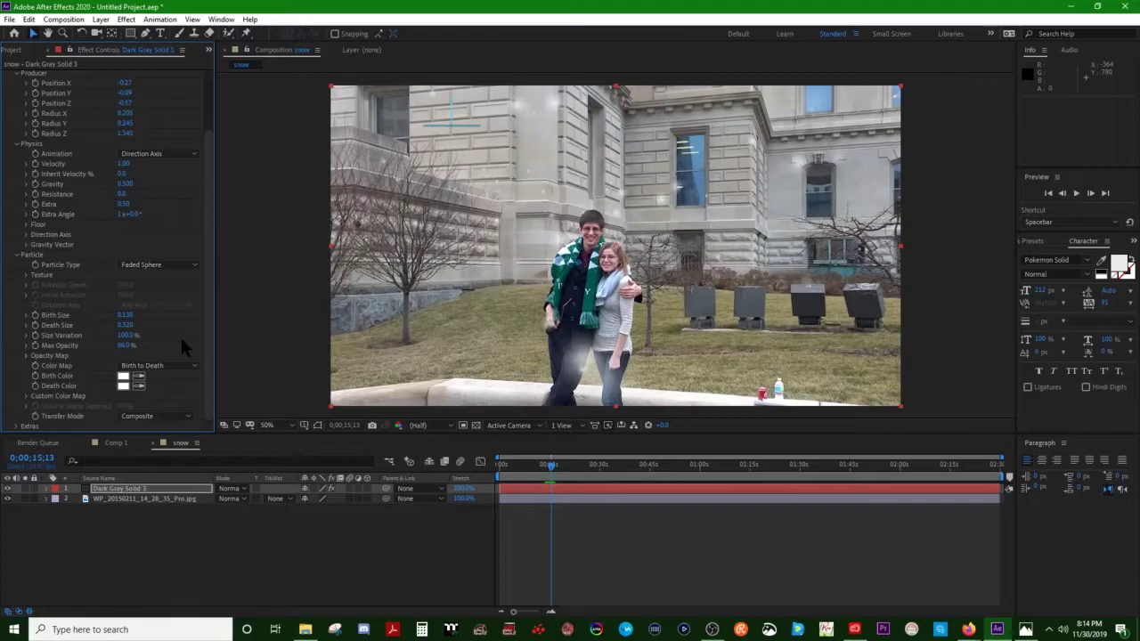
{"action": "scroll", "coordinate": [180, 335], "scroll_direction": "up", "scroll_amount": 1}
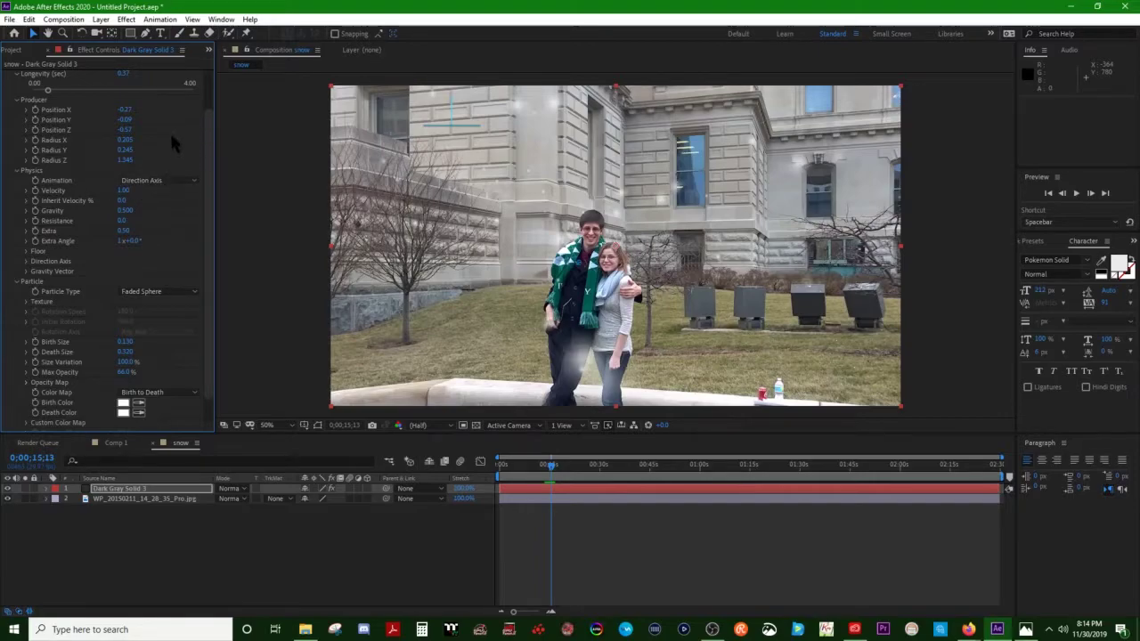
{"action": "scroll", "coordinate": [170, 130], "scroll_direction": "up", "scroll_amount": 3}
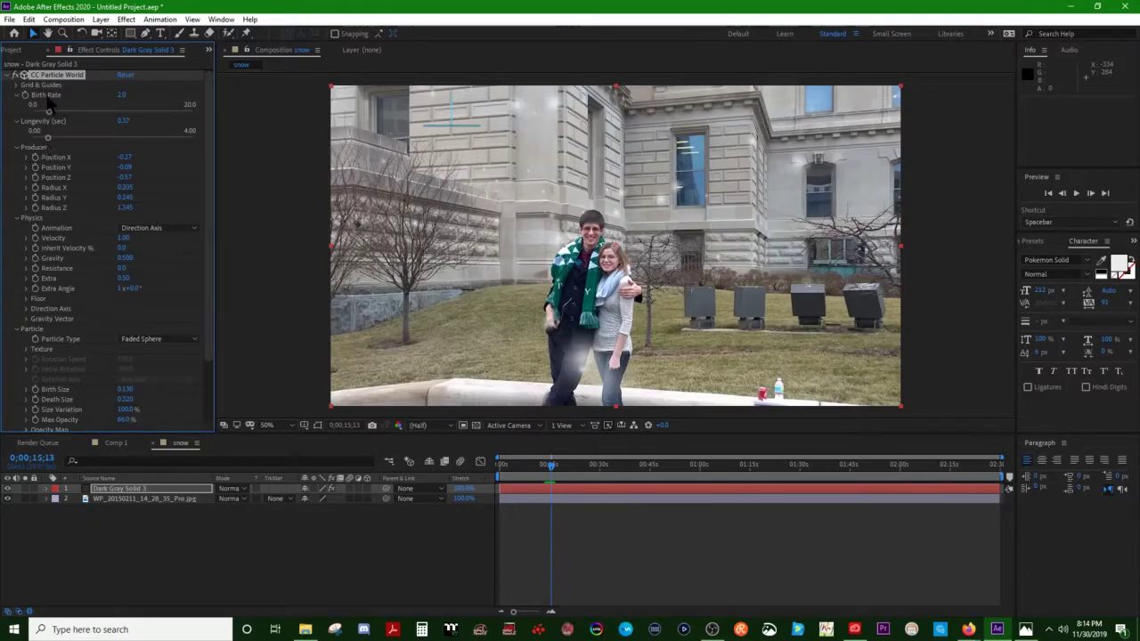
Preview the animation, glance at Comp 1, then replay the snow comp showing white flakes over the photo
{"action": "key", "text": "space"}
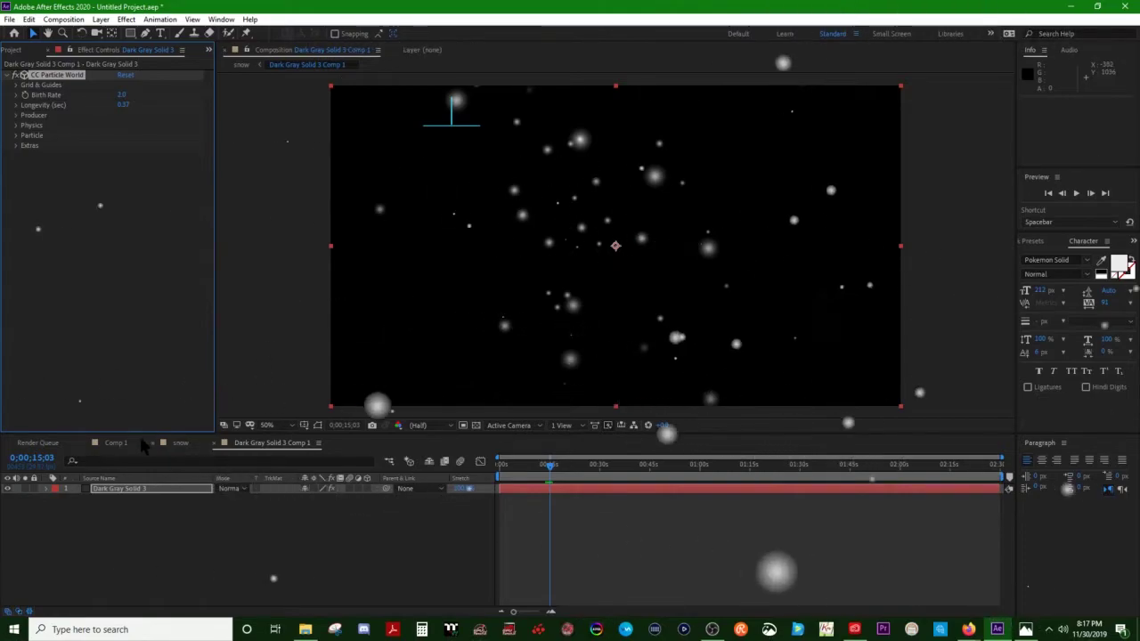
{"action": "left_click", "coordinate": [115, 443]}
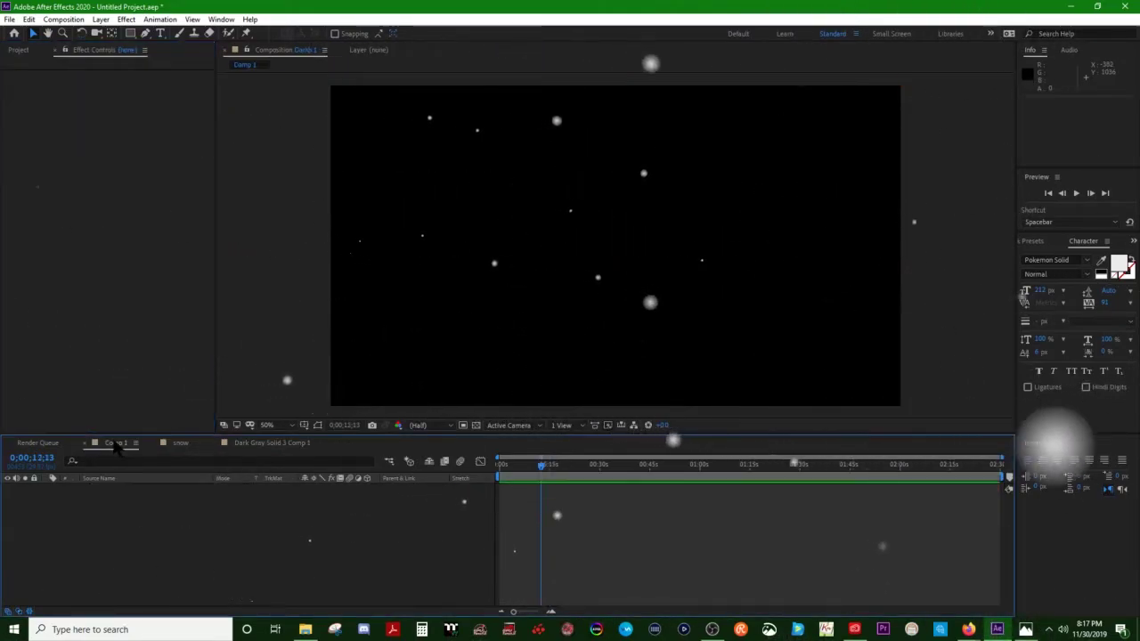
{"action": "left_click", "coordinate": [181, 444]}
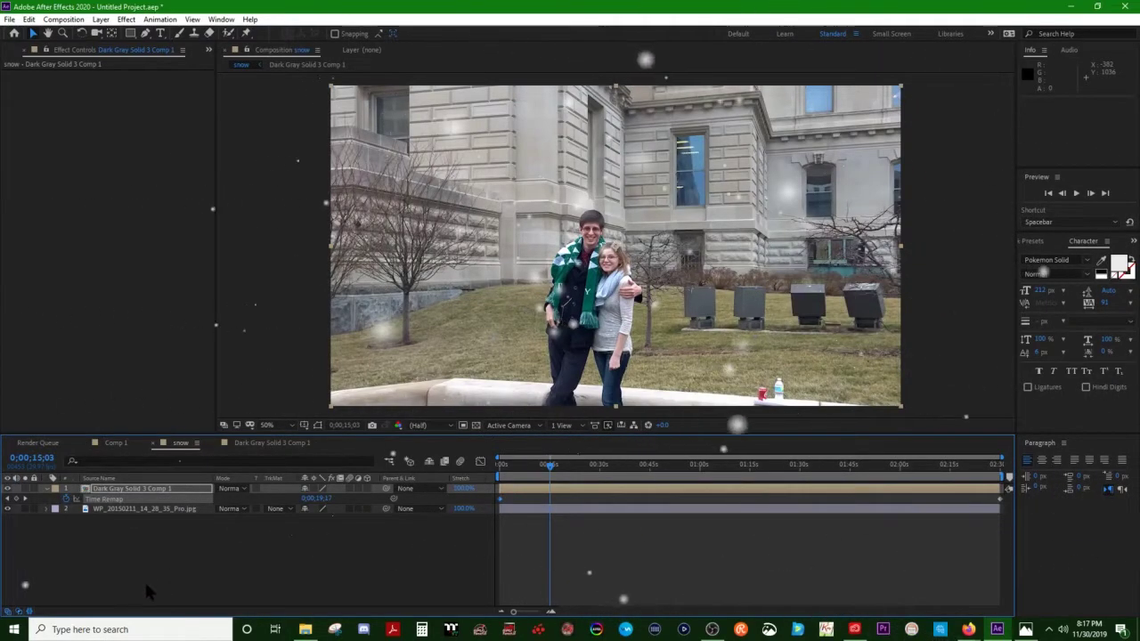
{"action": "key", "text": "space"}
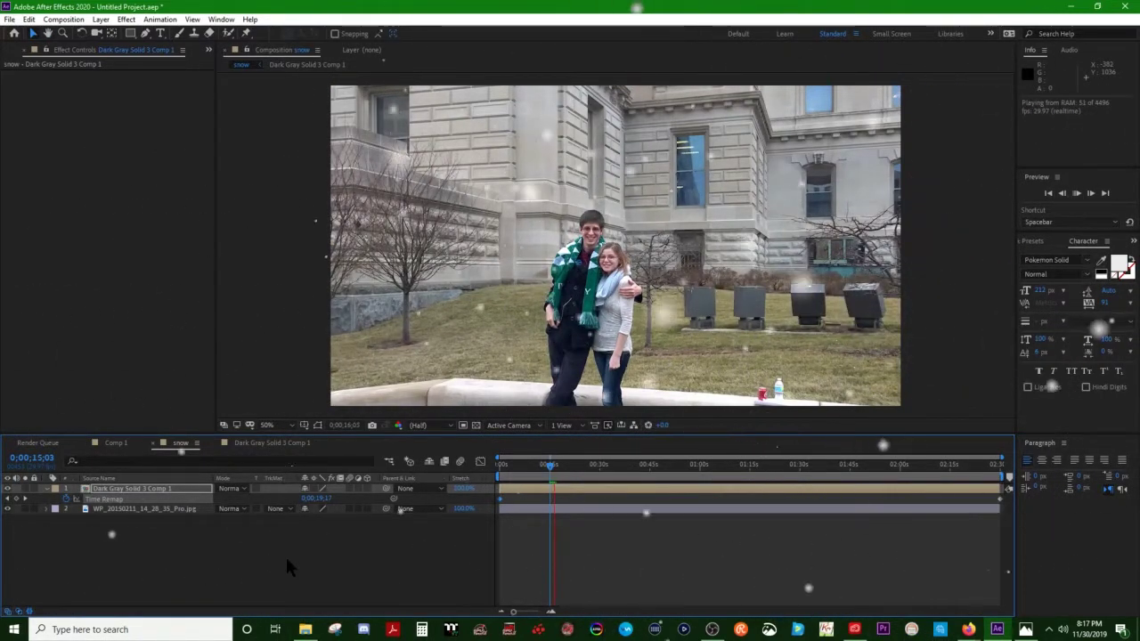
{"action": "key", "text": "space"}
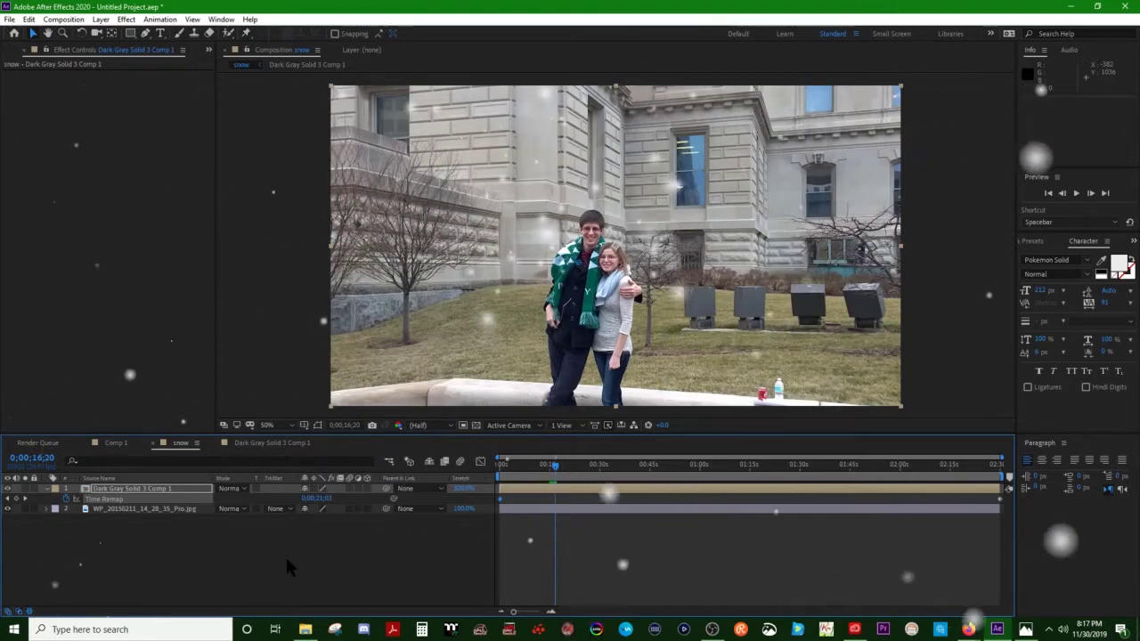